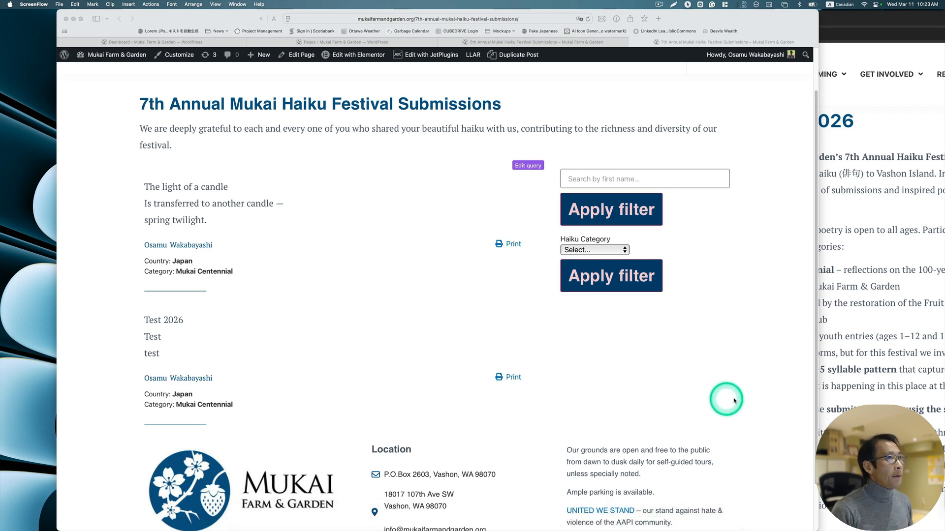
Step: Examine the 7th Annual festival page's haiku entry form and the 5th Annual Mukai Haiku Festival Submissions page
{"action": "left_click", "coordinate": [855, 364]}
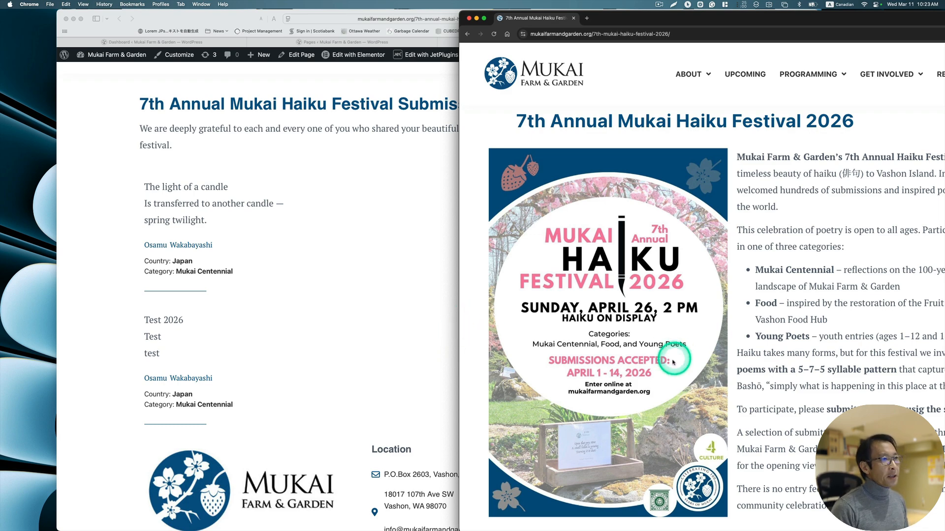
{"action": "scroll", "coordinate": [674, 358], "scroll_direction": "down", "scroll_amount": 10}
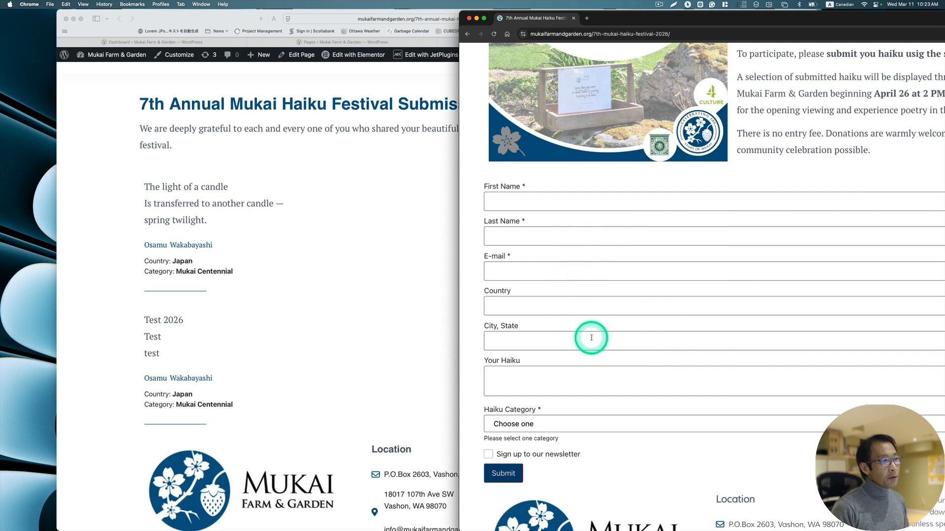
{"action": "left_click", "coordinate": [408, 333]}
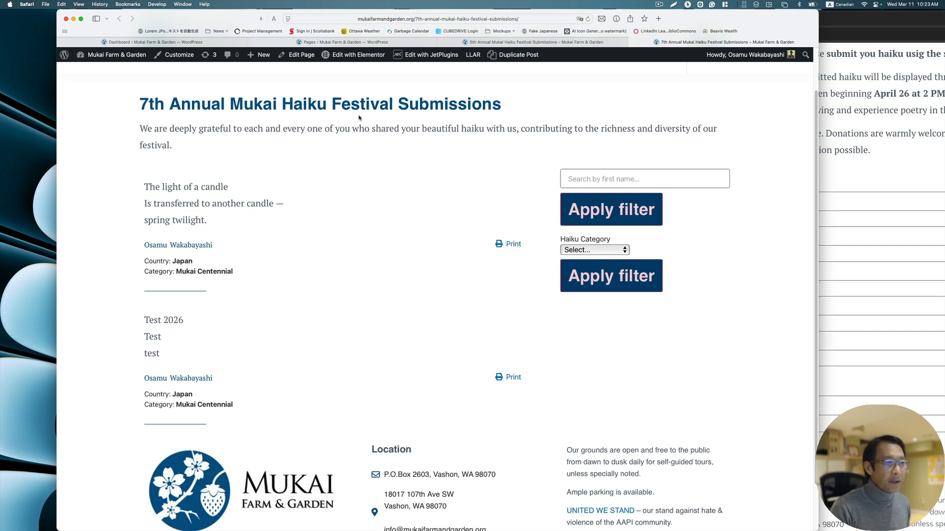
{"action": "left_click", "coordinate": [593, 42]}
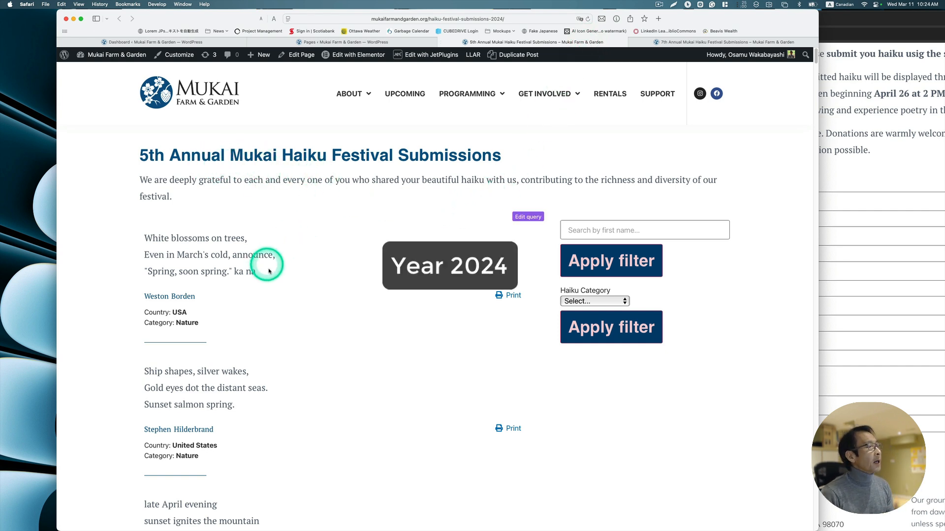
{"action": "scroll", "coordinate": [274, 278], "scroll_direction": "down", "scroll_amount": 1}
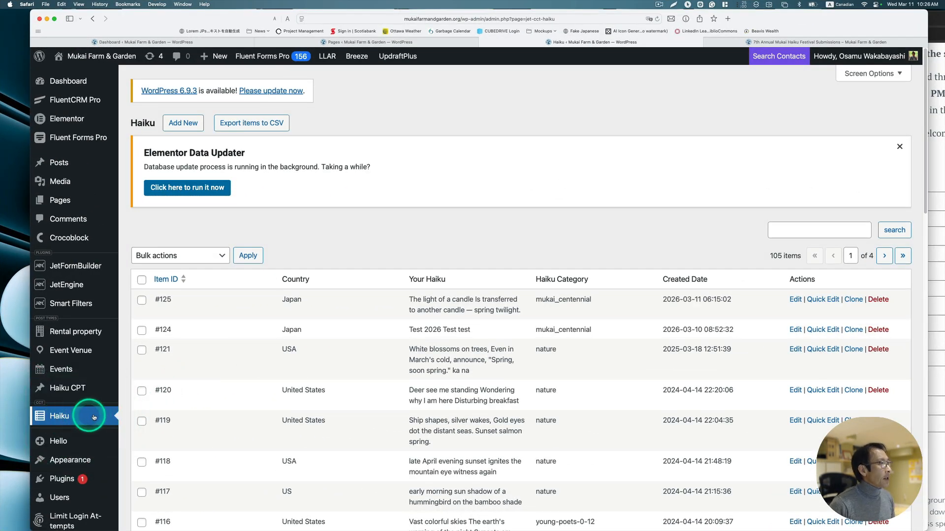
Step: Examine the created dates of the entries in the Haiku custom content type list
{"action": "scroll", "coordinate": [264, 325], "scroll_direction": "down", "scroll_amount": 5}
{"action": "scroll", "coordinate": [264, 324], "scroll_direction": "up", "scroll_amount": 2}
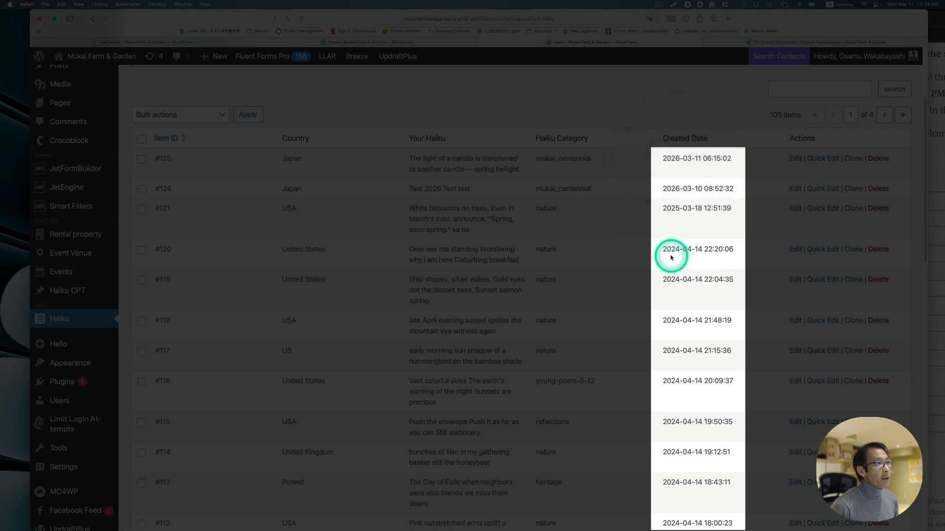
{"action": "scroll", "coordinate": [681, 388], "scroll_direction": "down", "scroll_amount": 2}
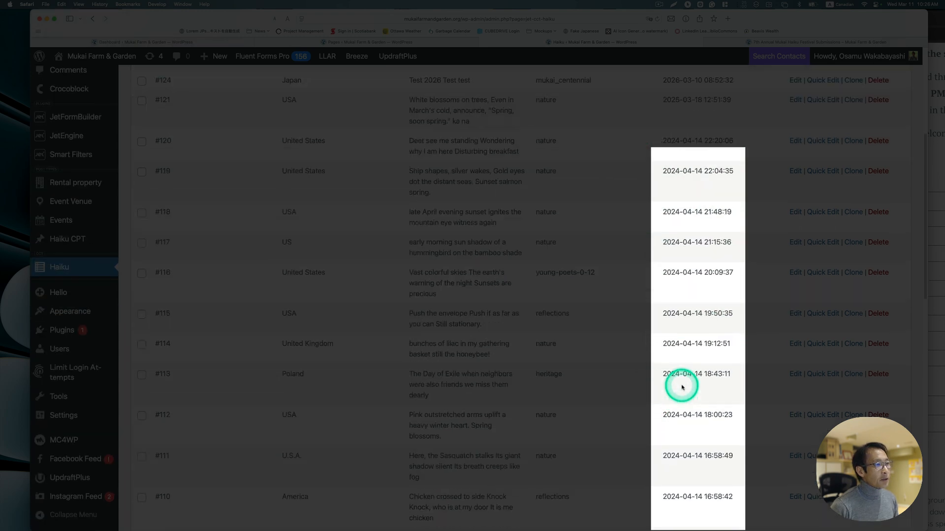
{"action": "scroll", "coordinate": [683, 387], "scroll_direction": "up", "scroll_amount": 2}
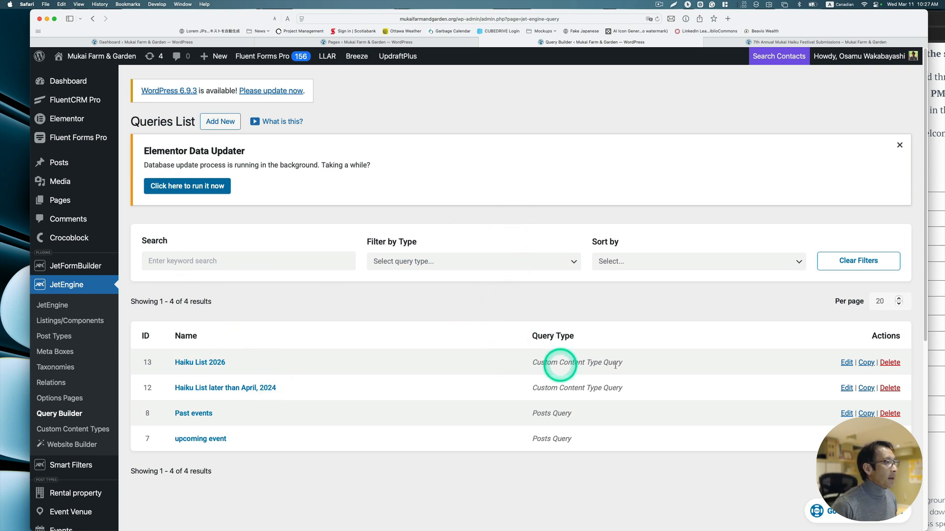
Step: Open the query "Haiku List later than April, 2024" for editing and delete its existing clause group
{"action": "left_click", "coordinate": [846, 389]}
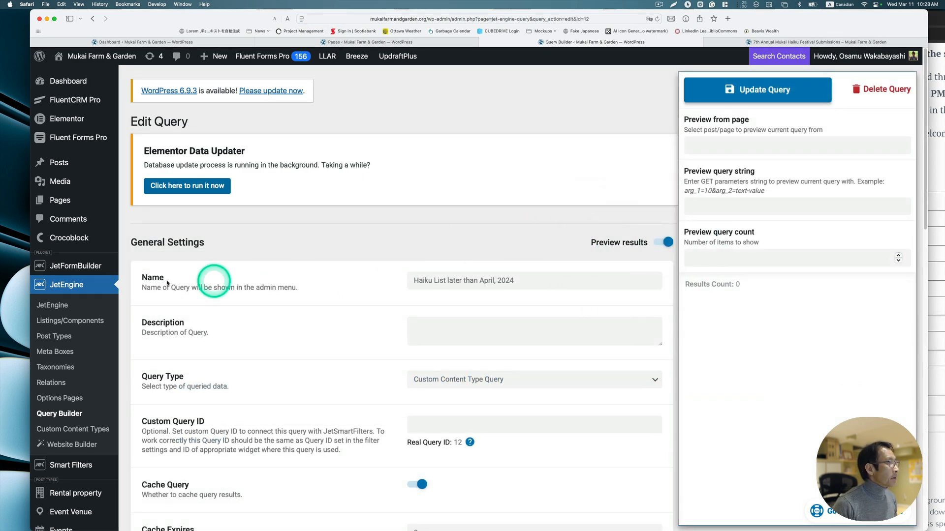
{"action": "mouse_move", "coordinate": [32, 275]}
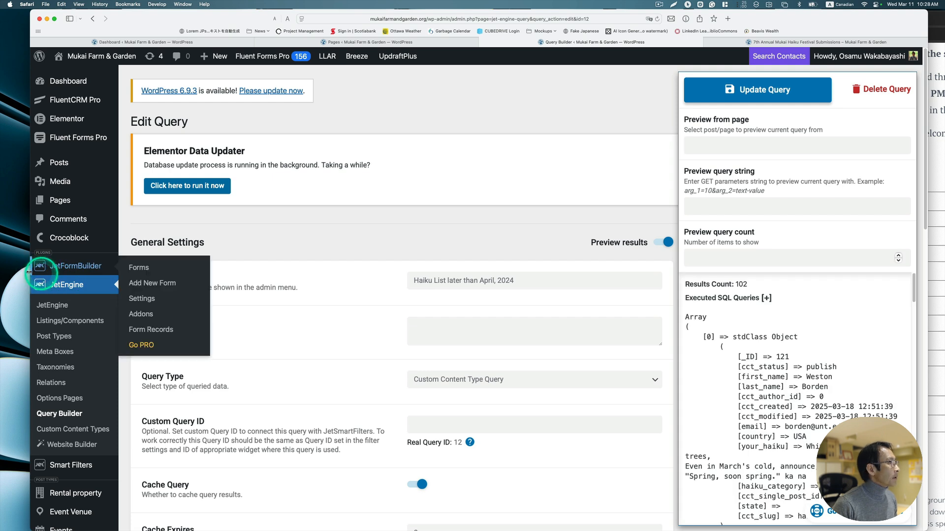
{"action": "left_click_drag", "start_coordinate": [30, 274], "coordinate": [9, 273]}
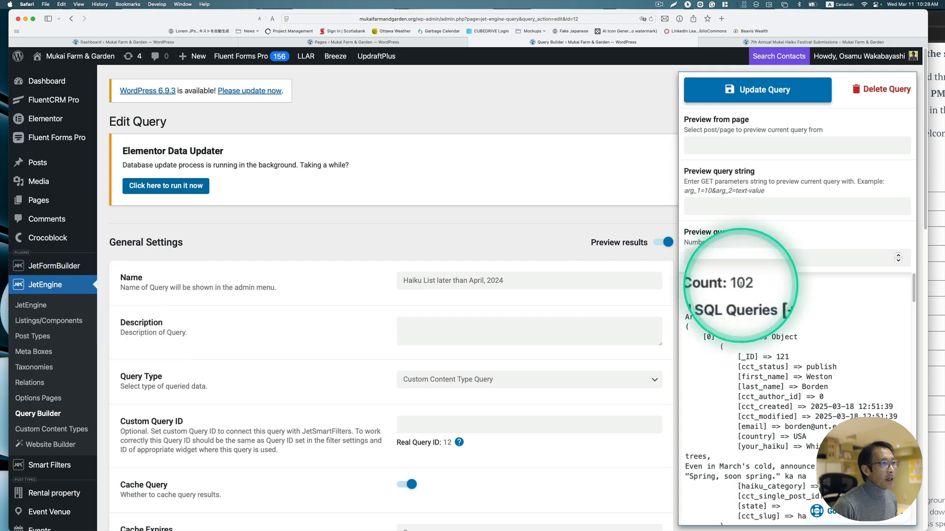
{"action": "scroll", "coordinate": [654, 333], "scroll_direction": "down", "scroll_amount": 10}
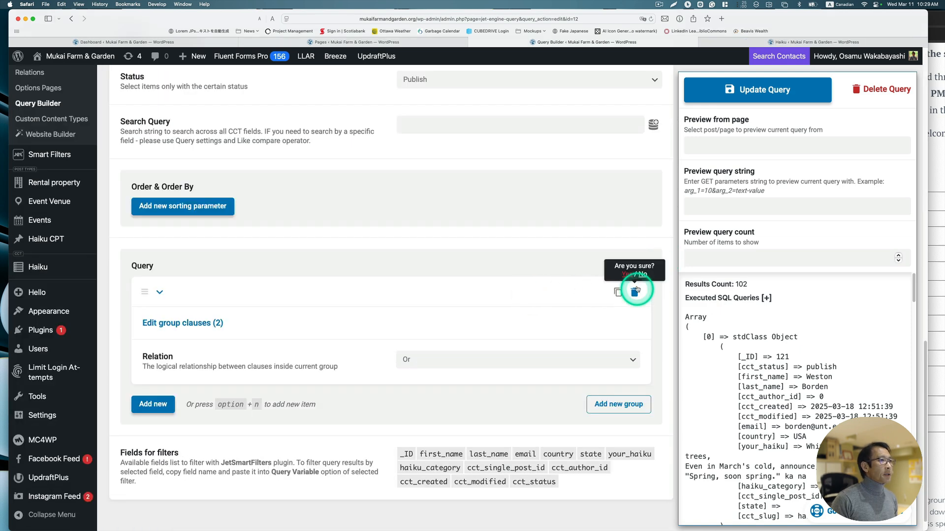
{"action": "left_click", "coordinate": [634, 292]}
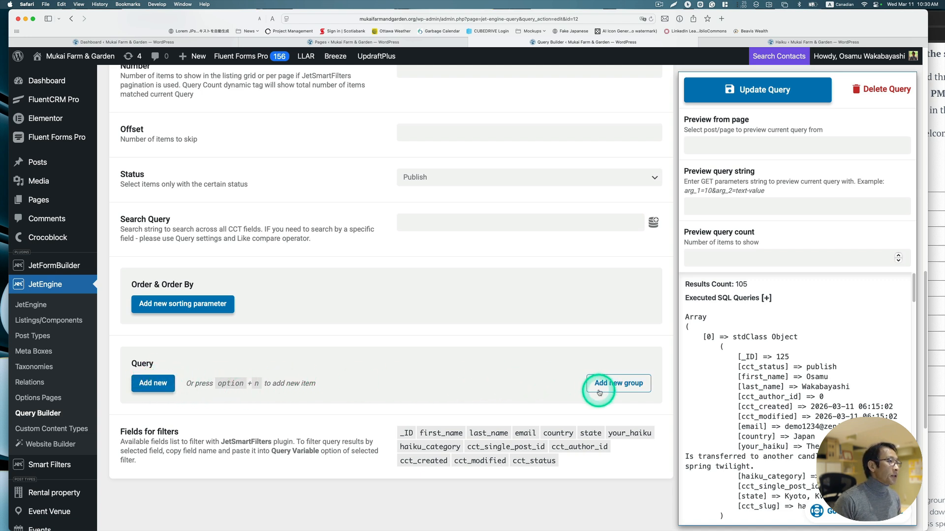
Step: Add a new group to the query and insert a blank clause in it
{"action": "left_click", "coordinate": [625, 384]}
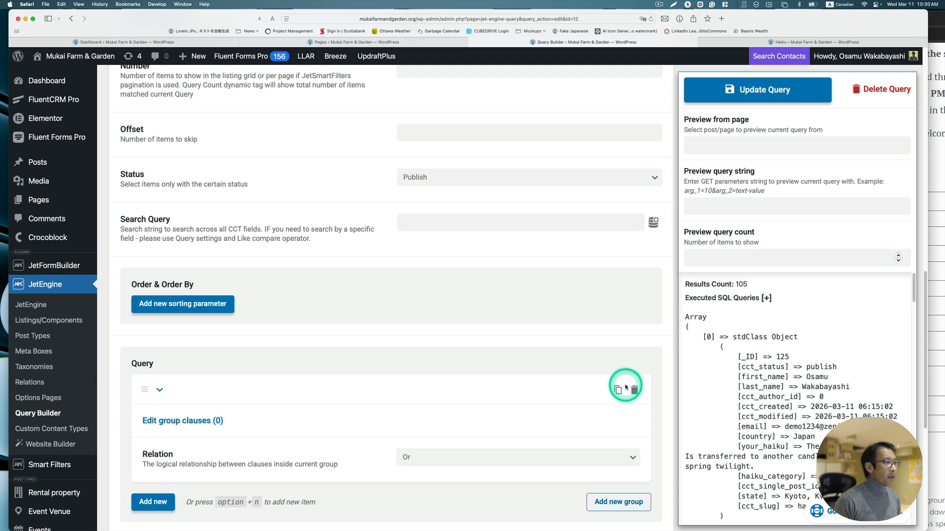
{"action": "scroll", "coordinate": [462, 357], "scroll_direction": "down", "scroll_amount": 1}
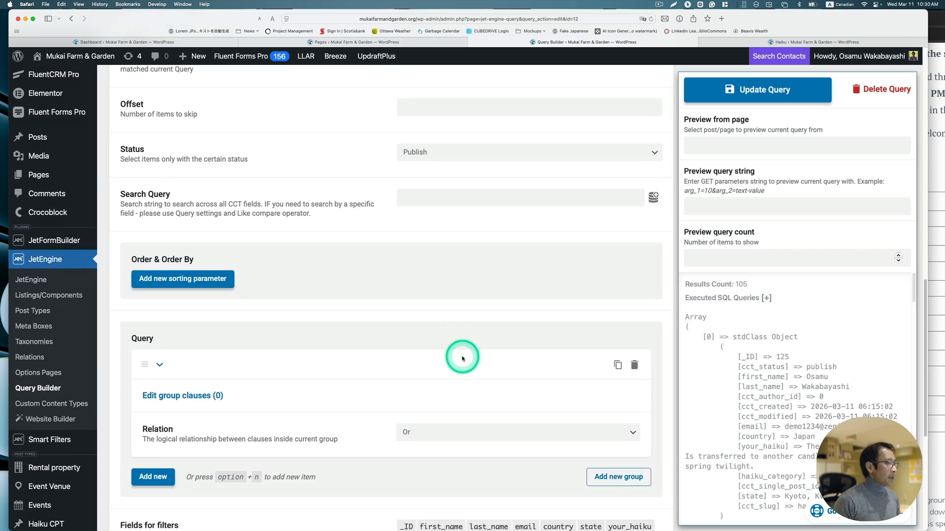
{"action": "scroll", "coordinate": [462, 359], "scroll_direction": "down", "scroll_amount": 1}
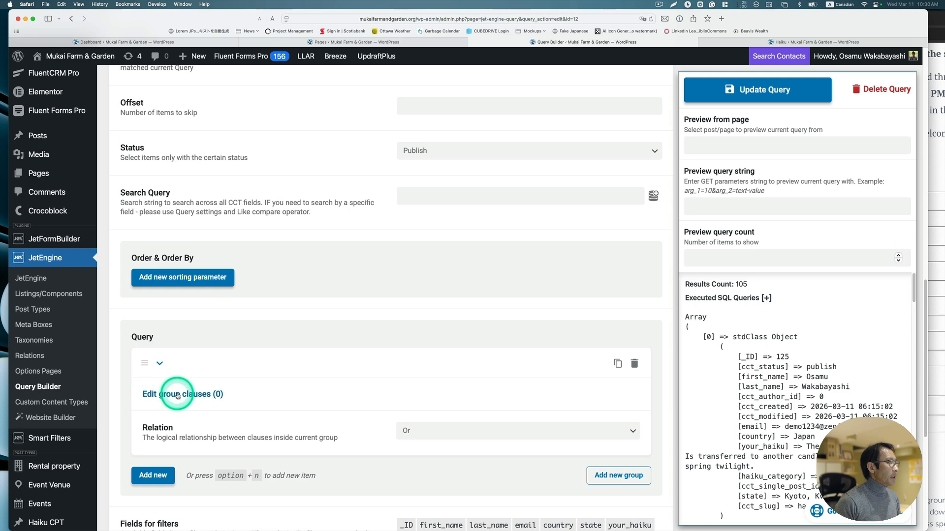
{"action": "left_click", "coordinate": [149, 397]}
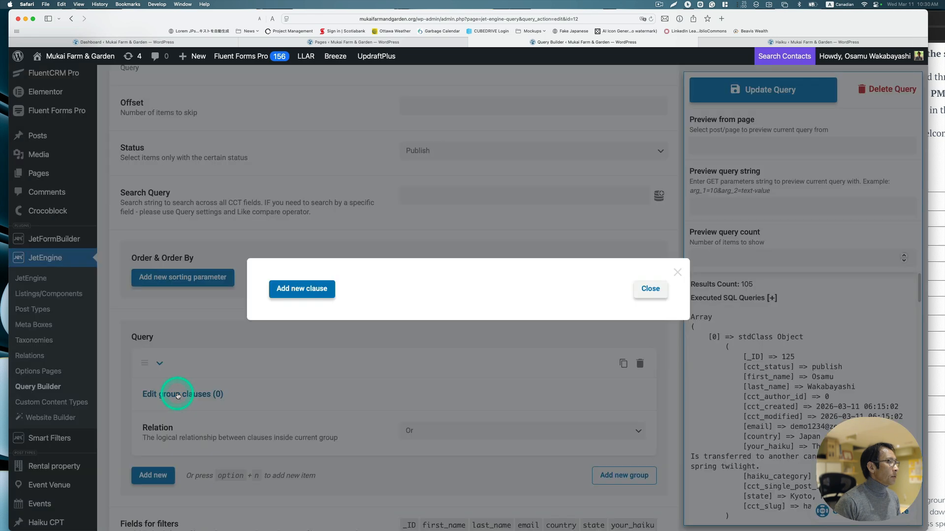
{"action": "left_click", "coordinate": [295, 289]}
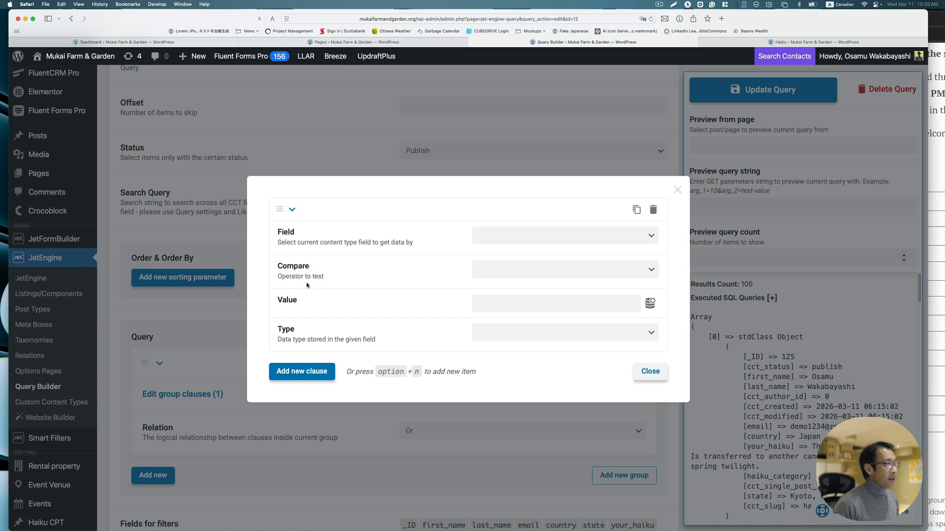
Step: Set the clause's field to Created Date and its comparison to Less or equal (<=)
{"action": "left_click", "coordinate": [531, 235]}
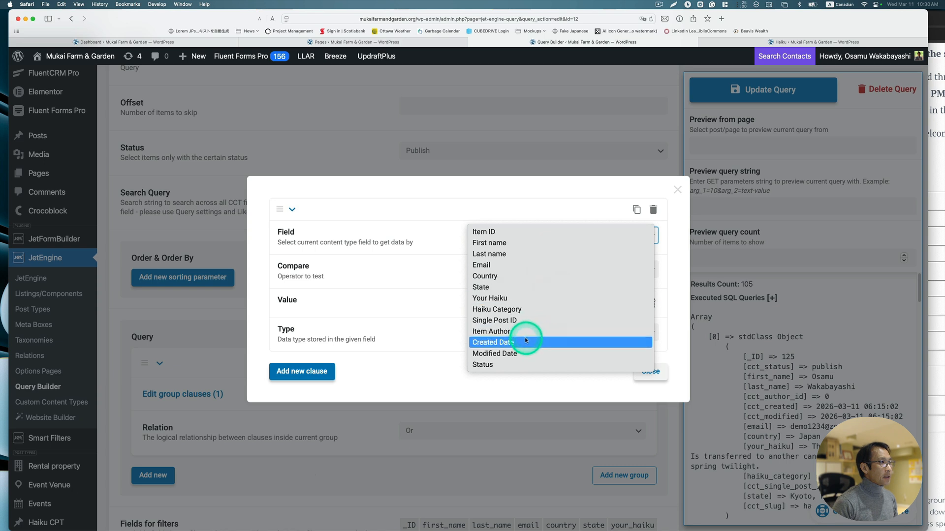
{"action": "left_click", "coordinate": [498, 343]}
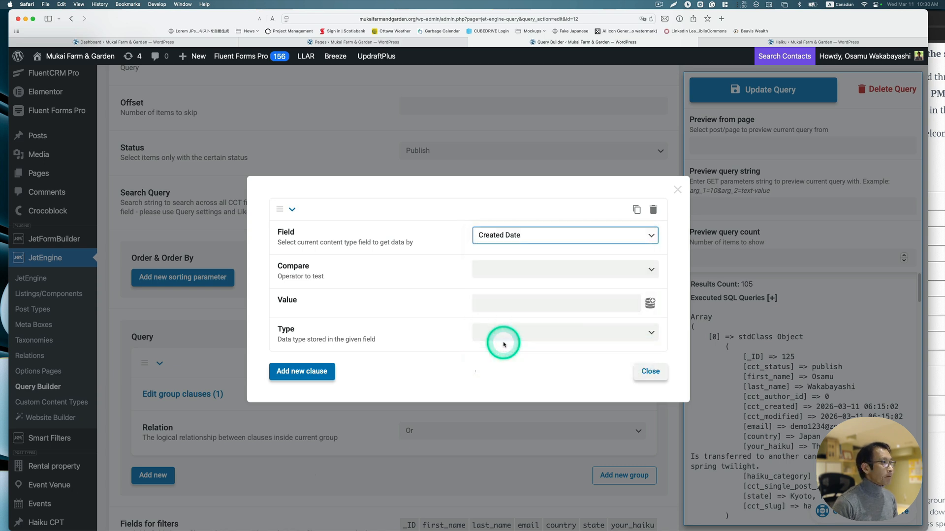
{"action": "left_click", "coordinate": [527, 269]}
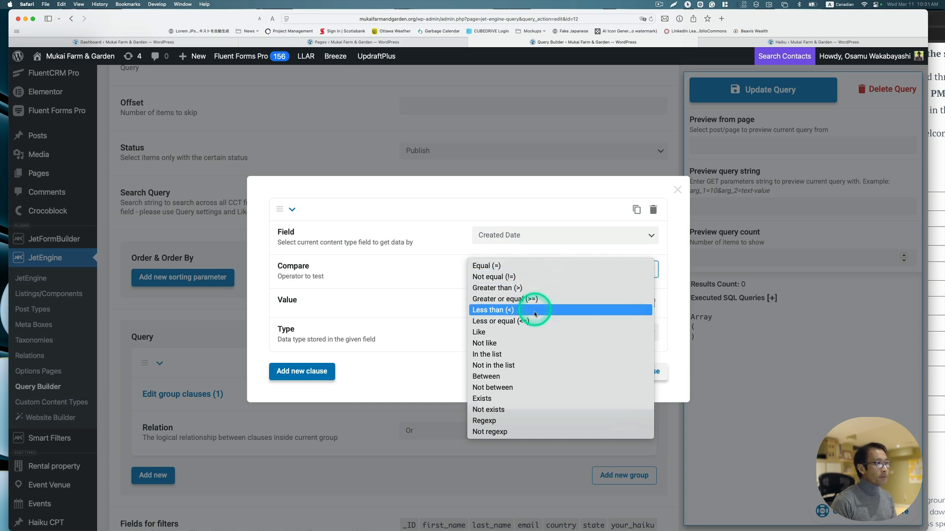
{"action": "left_click", "coordinate": [523, 322]}
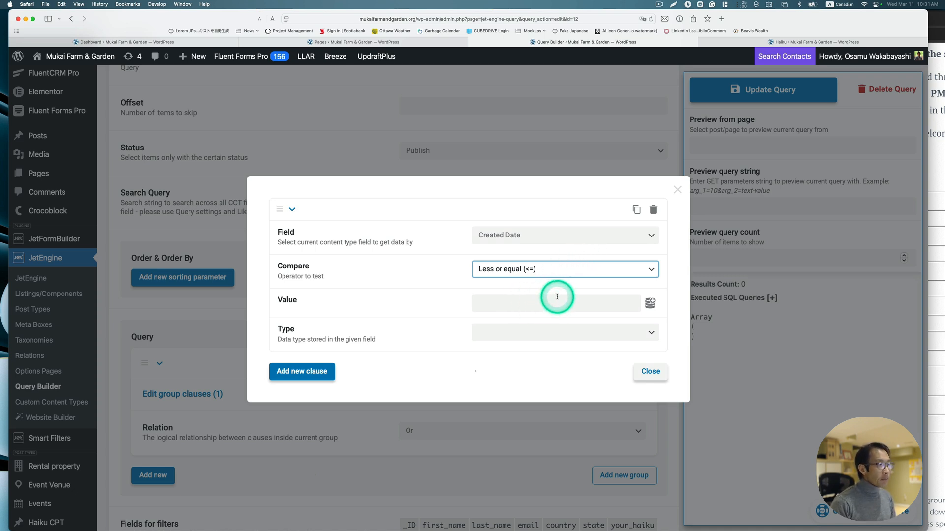
{"action": "left_click", "coordinate": [408, 42]}
{"action": "left_click", "coordinate": [211, 42]}
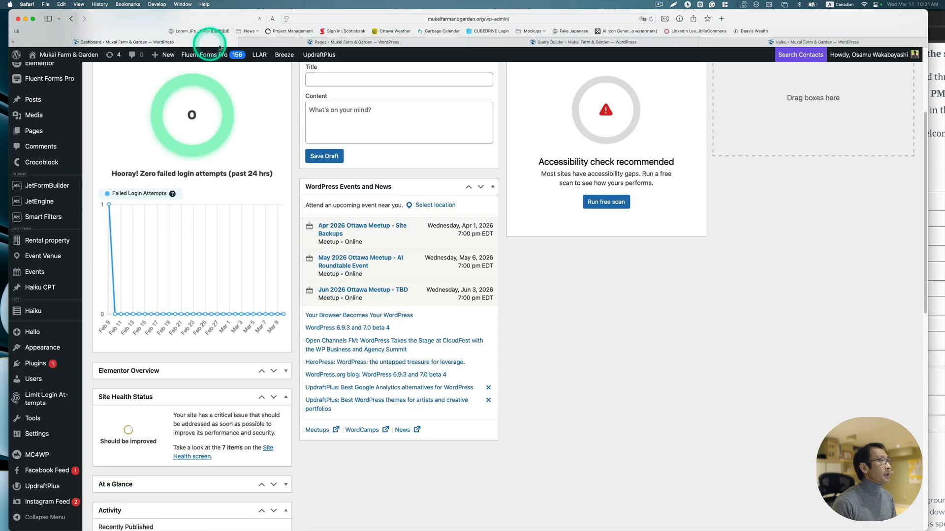
{"action": "left_click", "coordinate": [737, 44]}
{"action": "scroll", "coordinate": [673, 229], "scroll_direction": "down", "scroll_amount": 2}
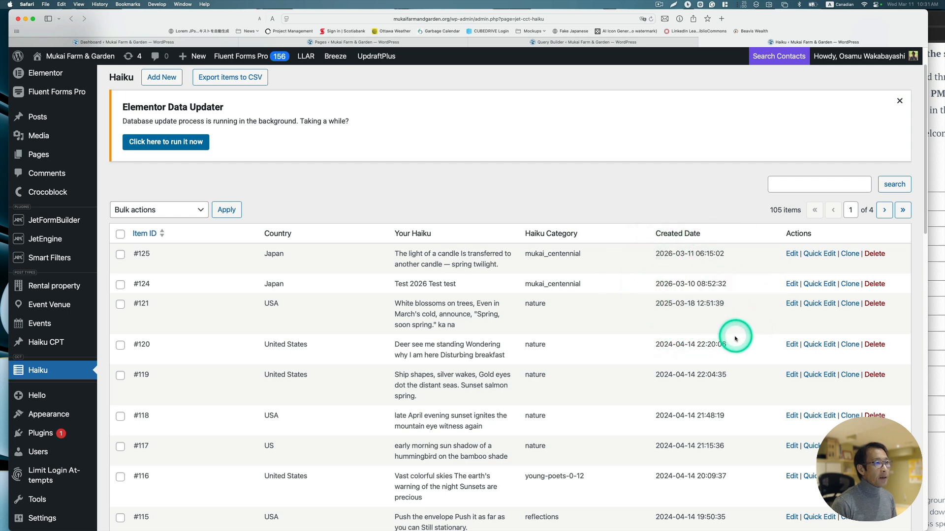
{"action": "left_click_drag", "start_coordinate": [732, 345], "coordinate": [656, 346]}
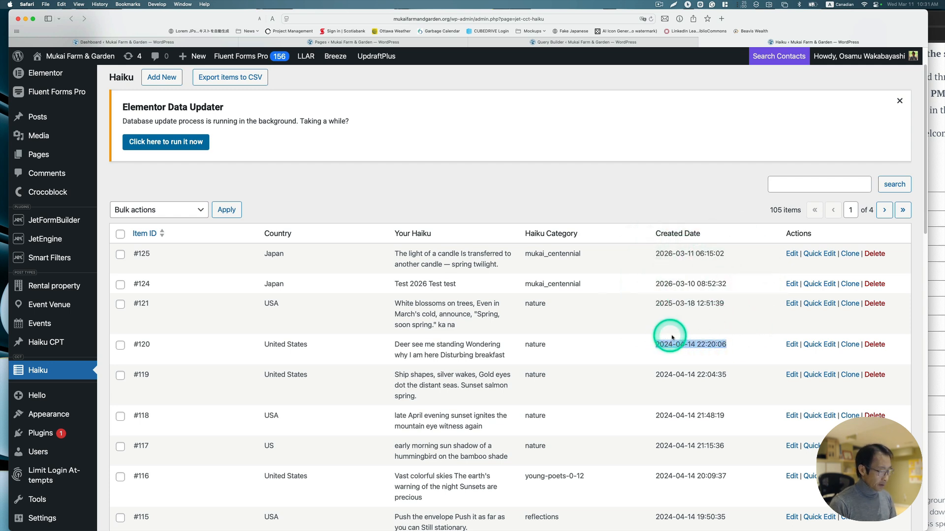
{"action": "key", "text": "super+c"}
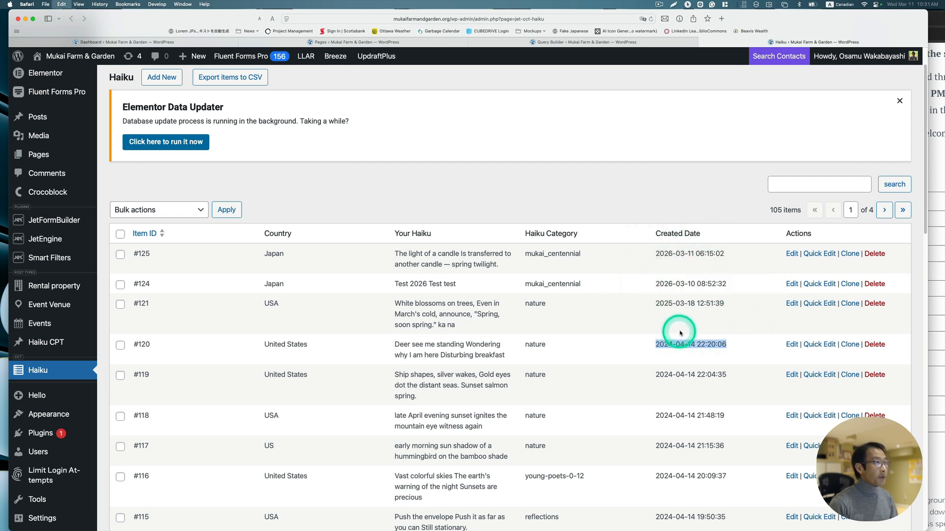
{"action": "left_click", "coordinate": [608, 41]}
{"action": "left_click", "coordinate": [513, 305]}
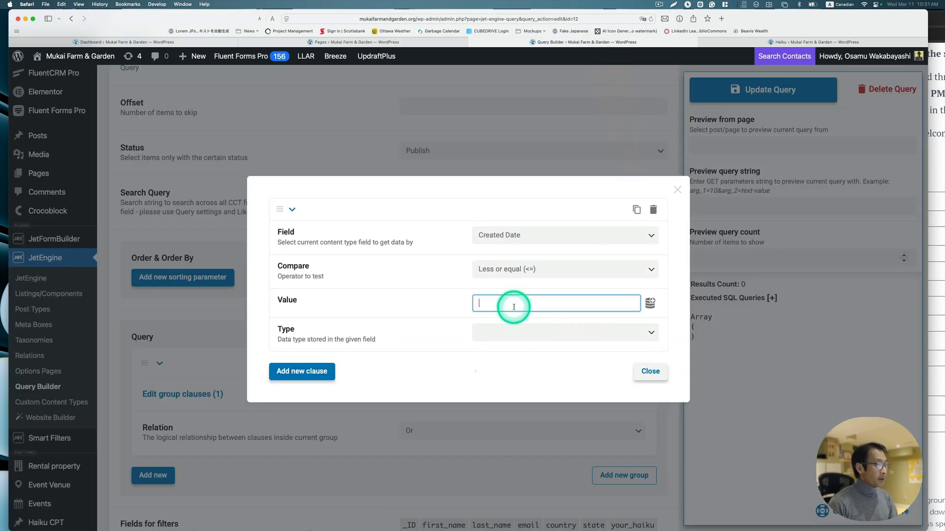
{"action": "key", "text": "super+v"}
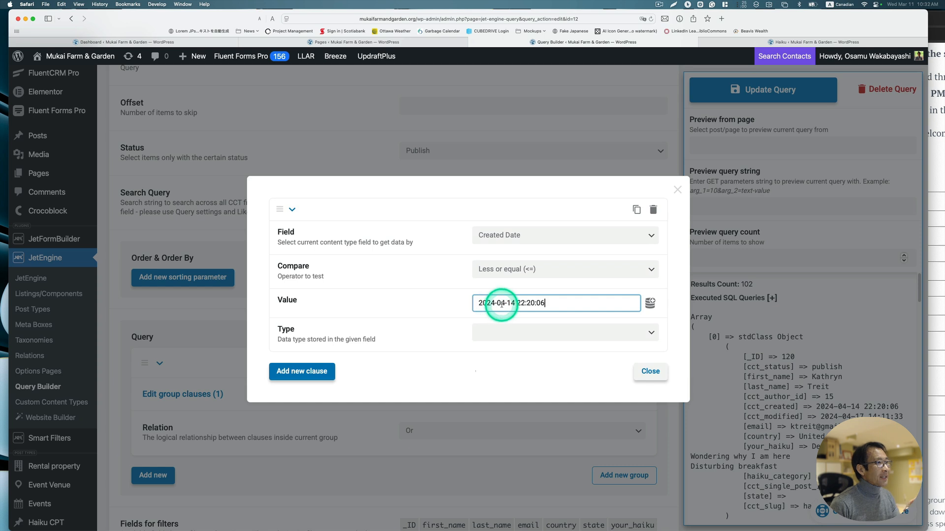
{"action": "left_click_drag", "start_coordinate": [502, 303], "coordinate": [505, 304]}
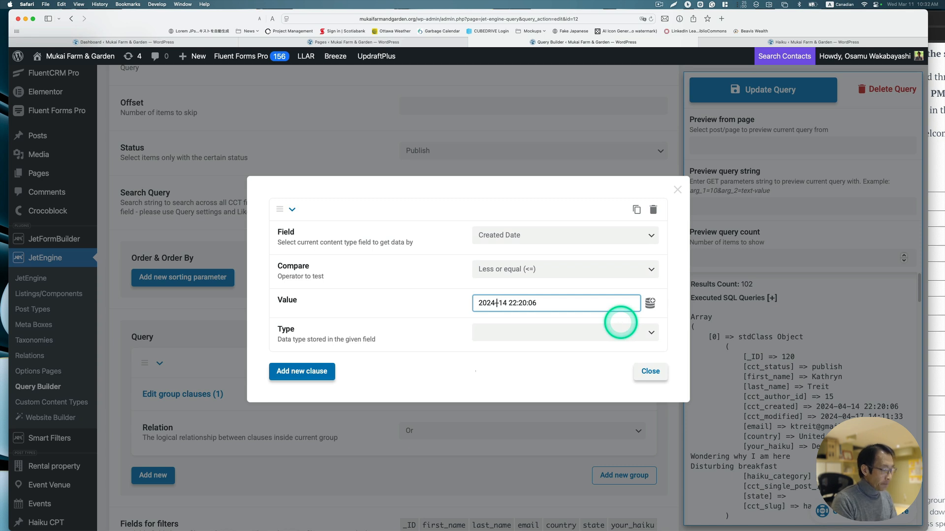
{"action": "type", "text": "12"}
{"action": "key", "text": "Right"}
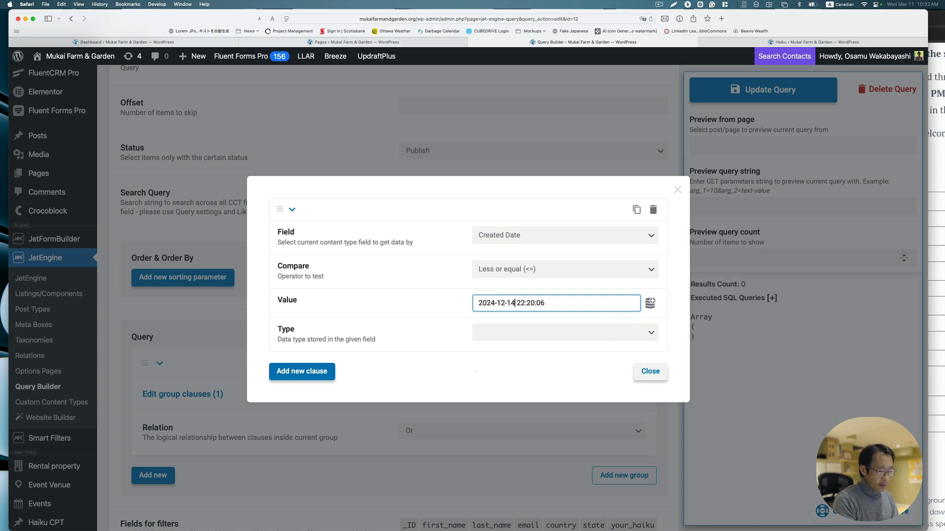
{"action": "key", "text": "BackSpace"}
{"action": "key", "text": "BackSpace"}
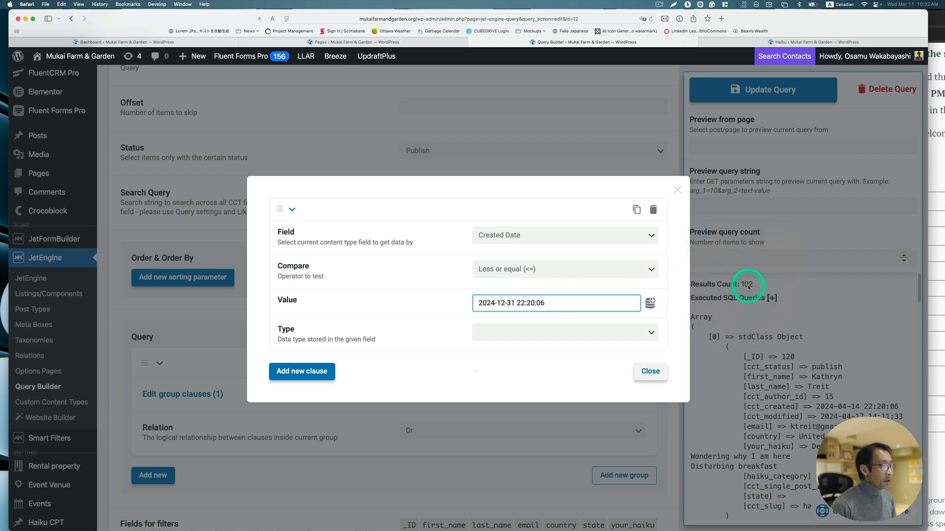
{"action": "left_click", "coordinate": [523, 335]}
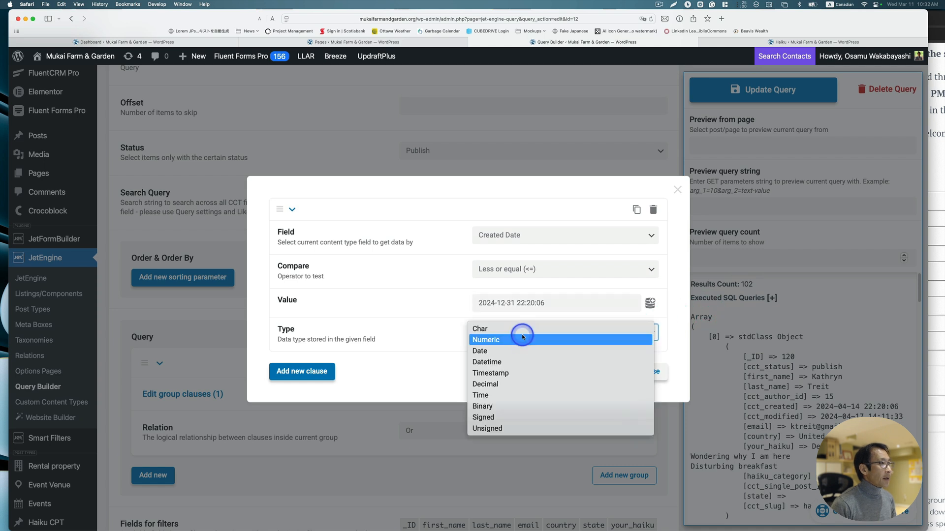
{"action": "left_click", "coordinate": [501, 374]}
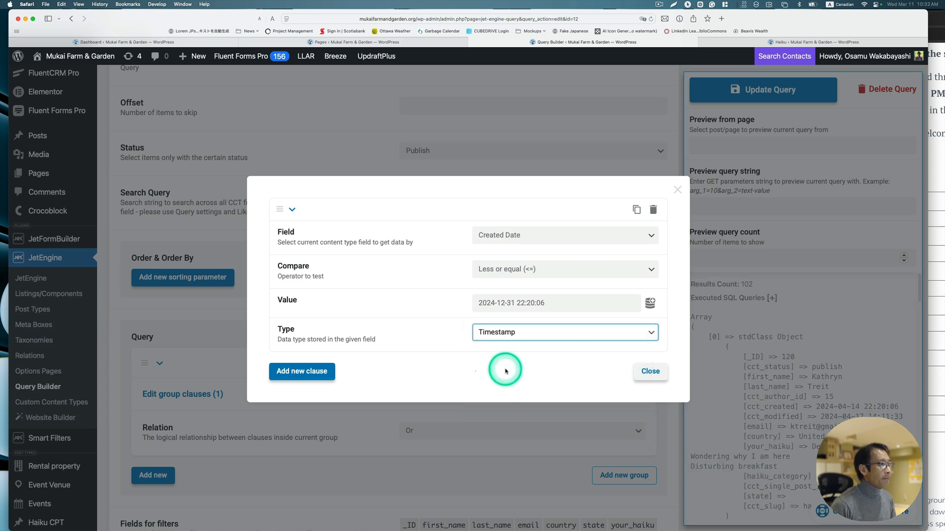
Step: Add a second clause to the group with field Created Date and comparison Greater or equal (>=)
{"action": "left_click", "coordinate": [317, 372]}
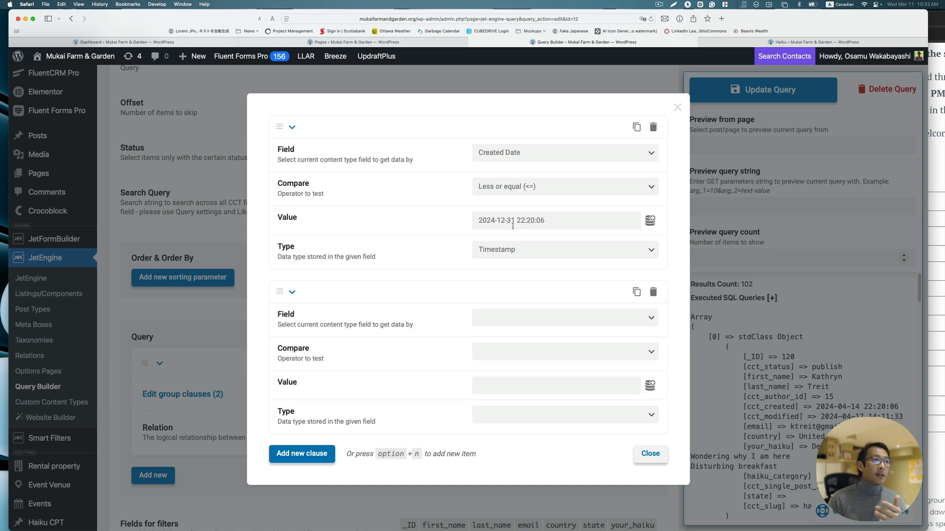
{"action": "left_click", "coordinate": [510, 317]}
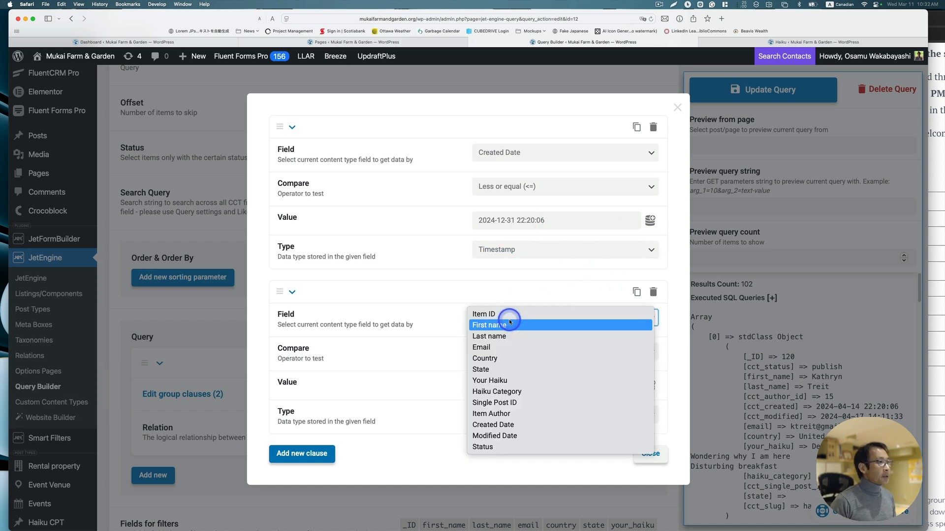
{"action": "left_click", "coordinate": [515, 425]}
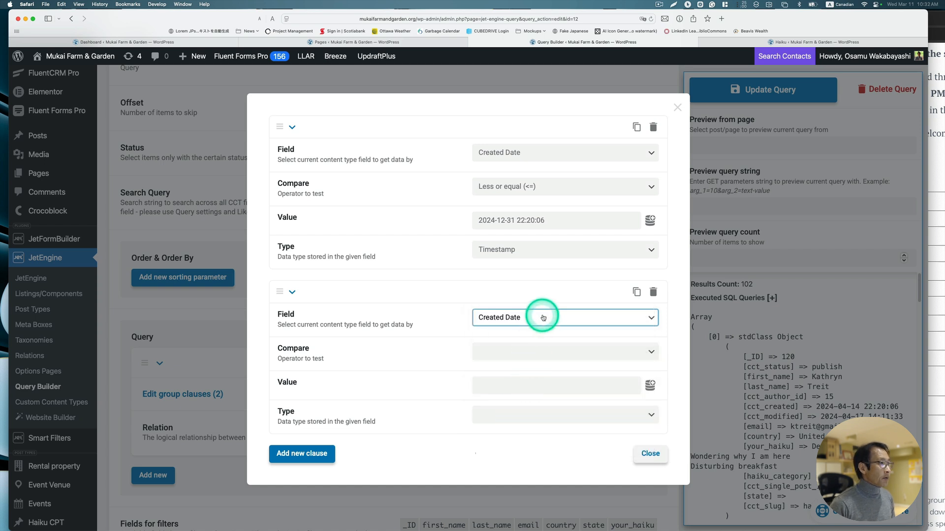
{"action": "left_click", "coordinate": [546, 351]}
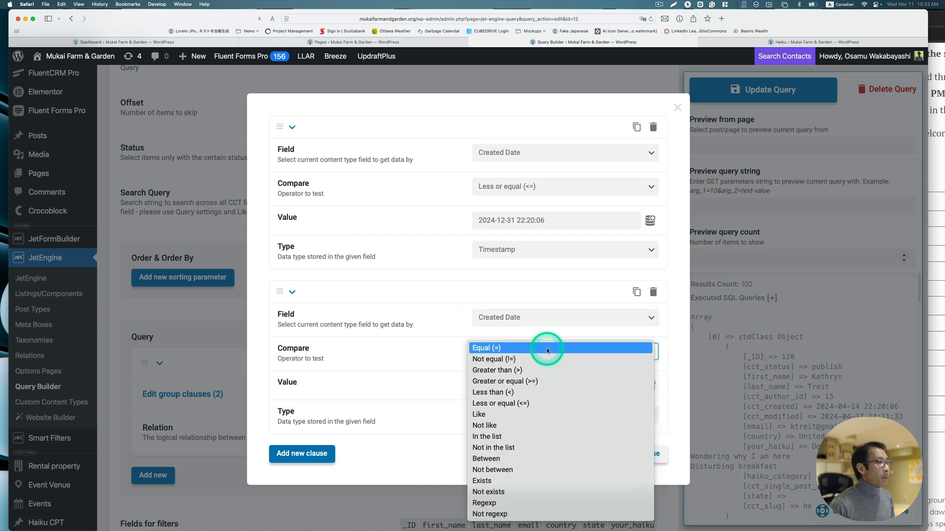
{"action": "left_click", "coordinate": [544, 382]}
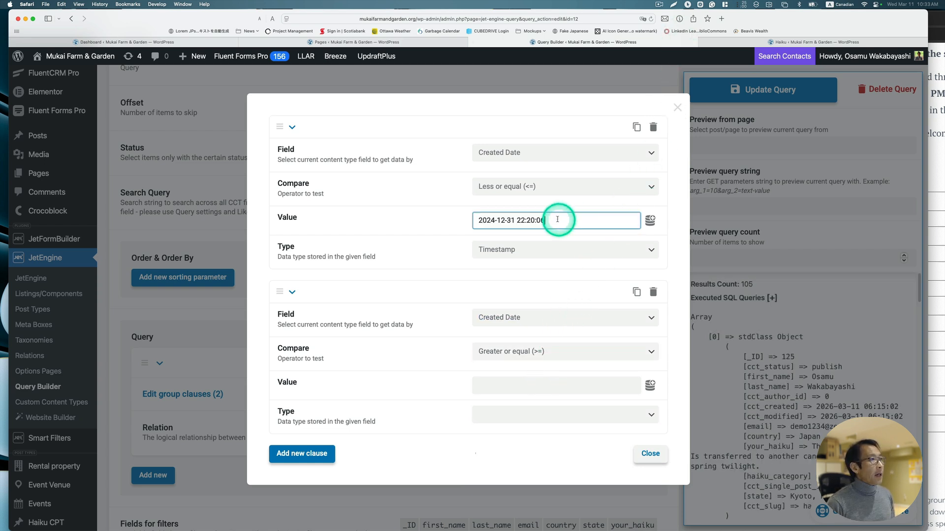
{"action": "left_click_drag", "start_coordinate": [559, 220], "coordinate": [467, 221]}
{"action": "key", "text": "cmd+c"}
{"action": "left_click", "coordinate": [538, 384]}
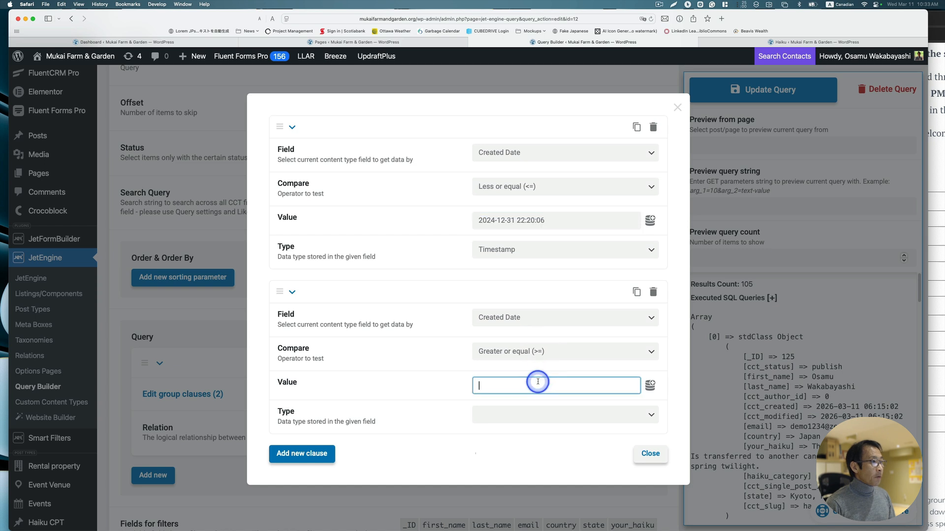
{"action": "key", "text": "cmd+v"}
{"action": "left_click", "coordinate": [506, 385]}
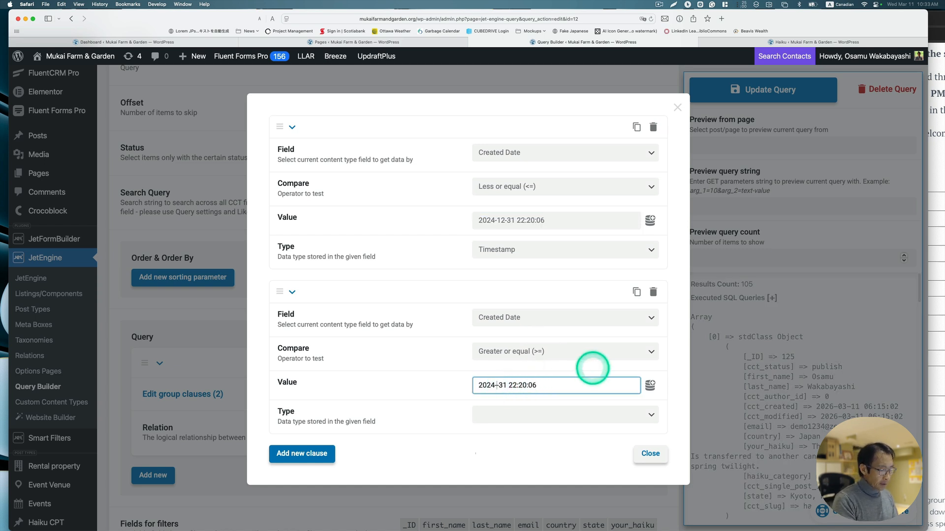
{"action": "key", "text": "Right"}
{"action": "key", "text": "Right"}
{"action": "key", "text": "Right"}
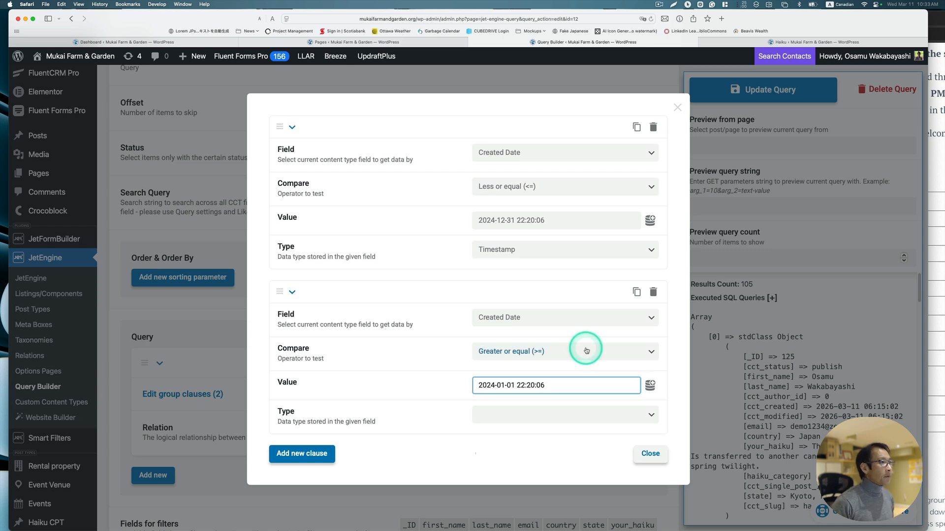
Step: Set the second clause's data type to Timestamp and close the clause editor
{"action": "left_click", "coordinate": [566, 414]}
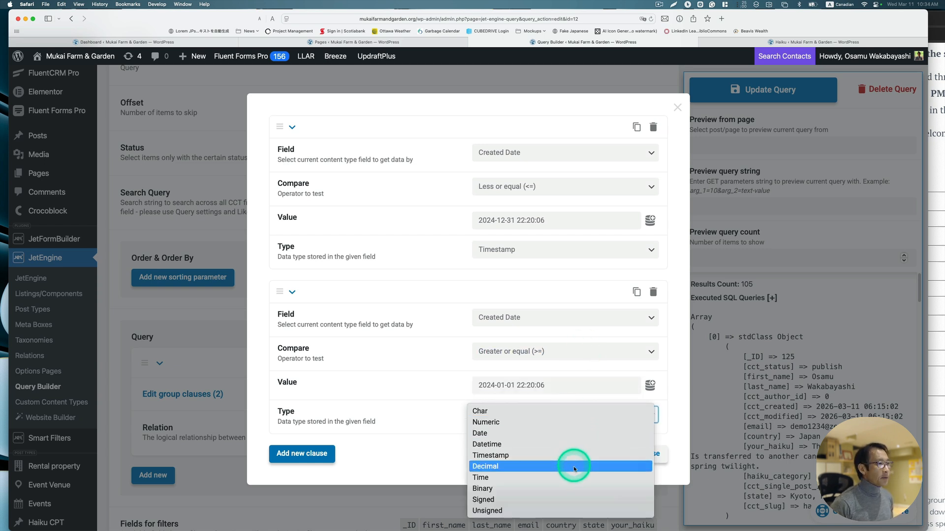
{"action": "left_click", "coordinate": [572, 457]}
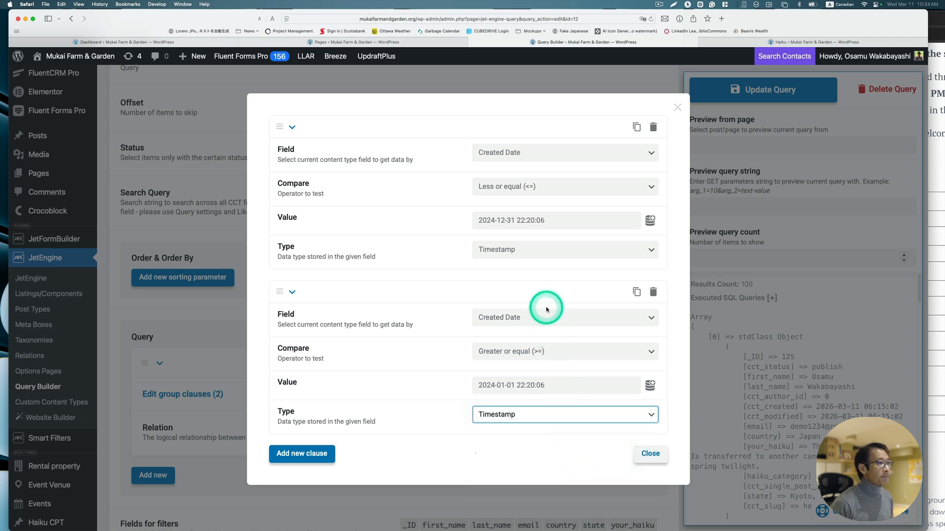
{"action": "left_click", "coordinate": [650, 453]}
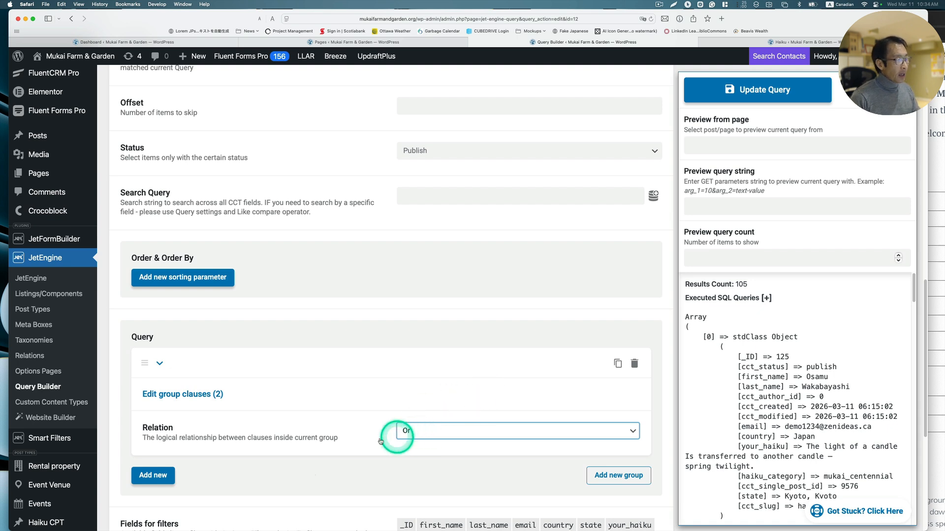
Step: Set the relation between the group's clauses to And and check the preview results
{"action": "left_click", "coordinate": [439, 439]}
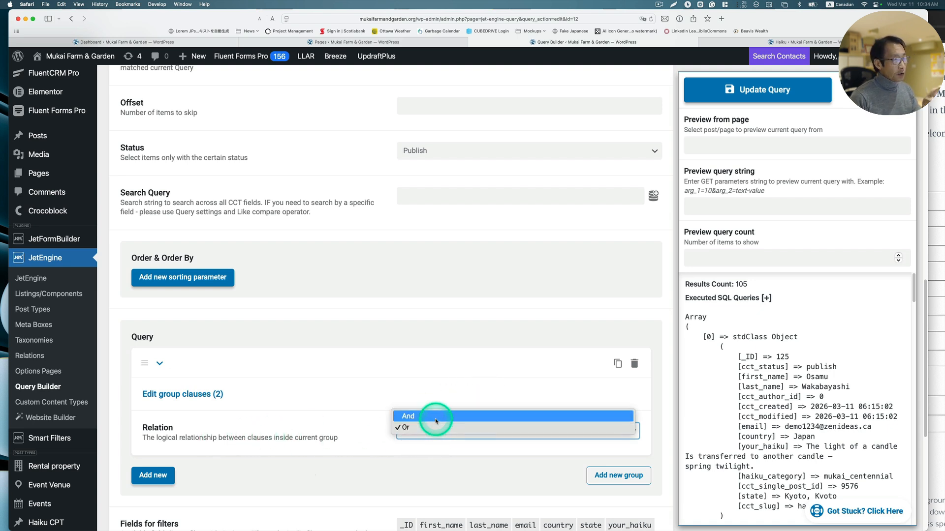
{"action": "left_click", "coordinate": [435, 417]}
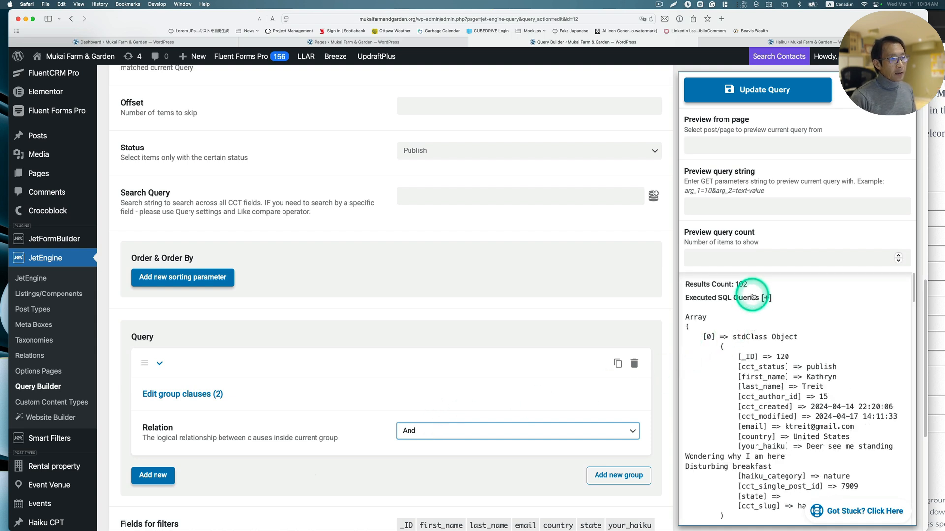
{"action": "scroll", "coordinate": [836, 389], "scroll_direction": "down", "scroll_amount": 1}
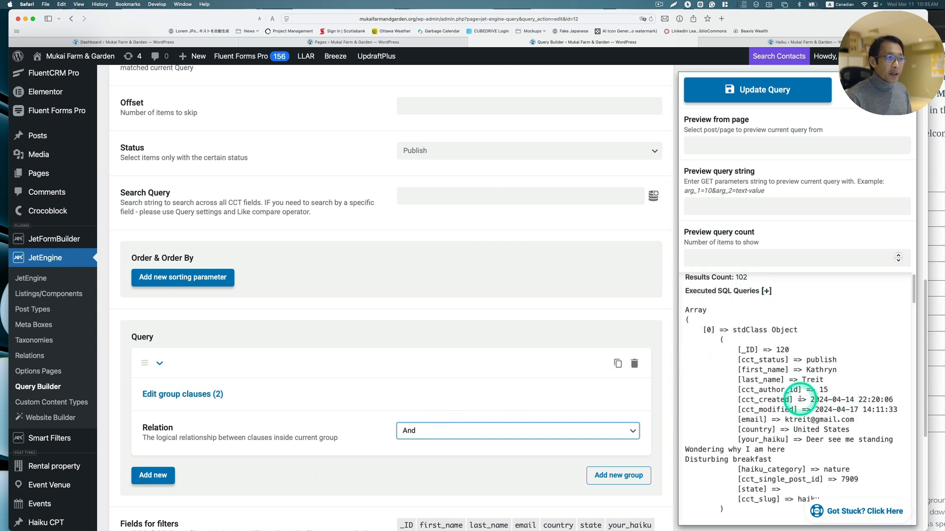
Step: Switch the group's relation to Or and examine the created dates of the first previewed items
{"action": "left_click", "coordinate": [540, 431]}
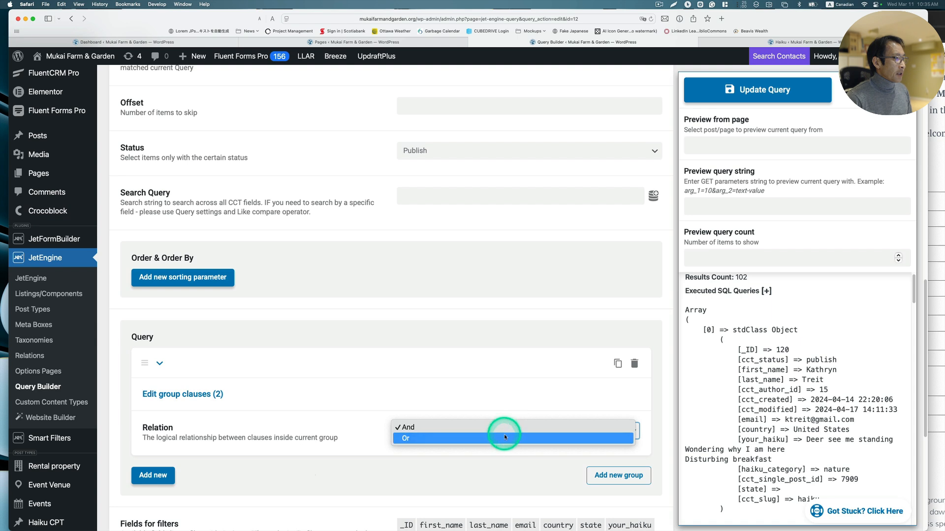
{"action": "left_click", "coordinate": [508, 435]}
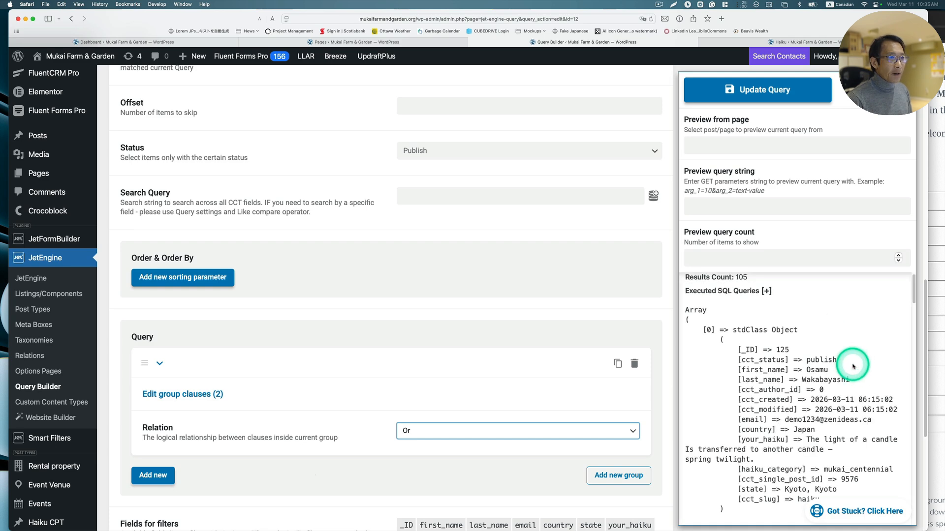
{"action": "scroll", "coordinate": [837, 383], "scroll_direction": "down", "scroll_amount": 1}
{"action": "scroll", "coordinate": [823, 397], "scroll_direction": "down", "scroll_amount": 3}
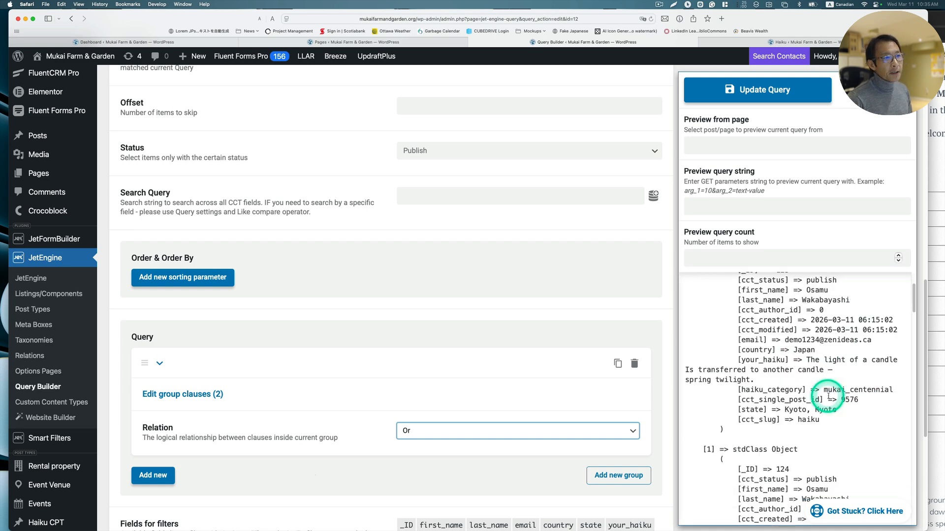
{"action": "scroll", "coordinate": [854, 433], "scroll_direction": "down", "scroll_amount": 5}
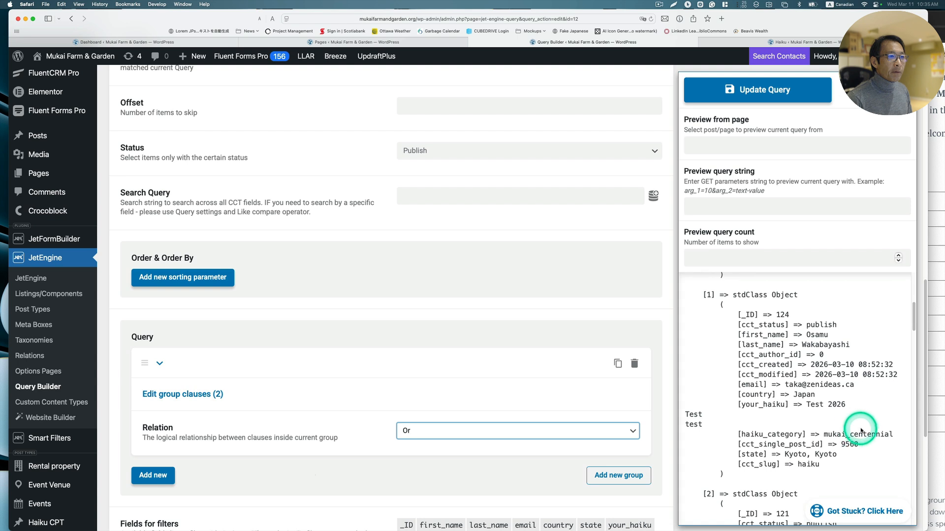
{"action": "scroll", "coordinate": [861, 440], "scroll_direction": "down", "scroll_amount": 4}
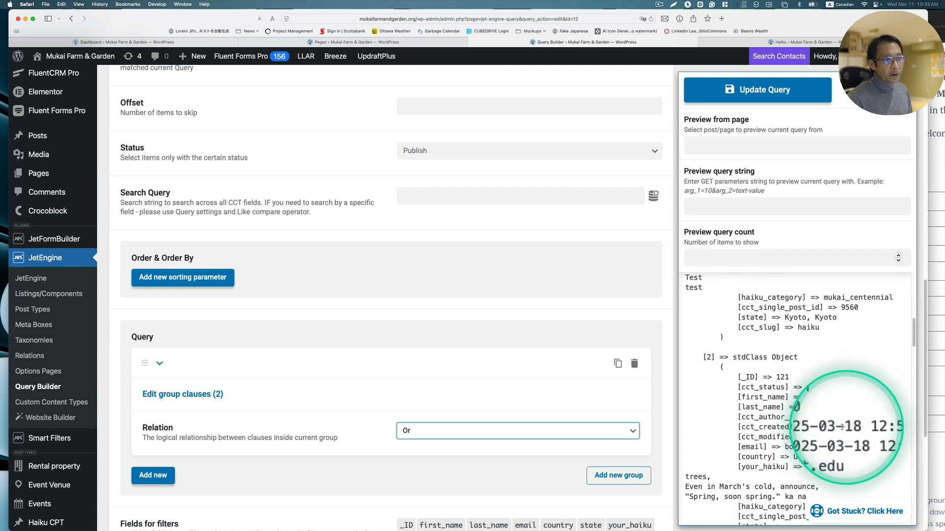
Step: Set the group's relation back to And, recheck the previewed items and save the updated query
{"action": "left_click", "coordinate": [593, 430]}
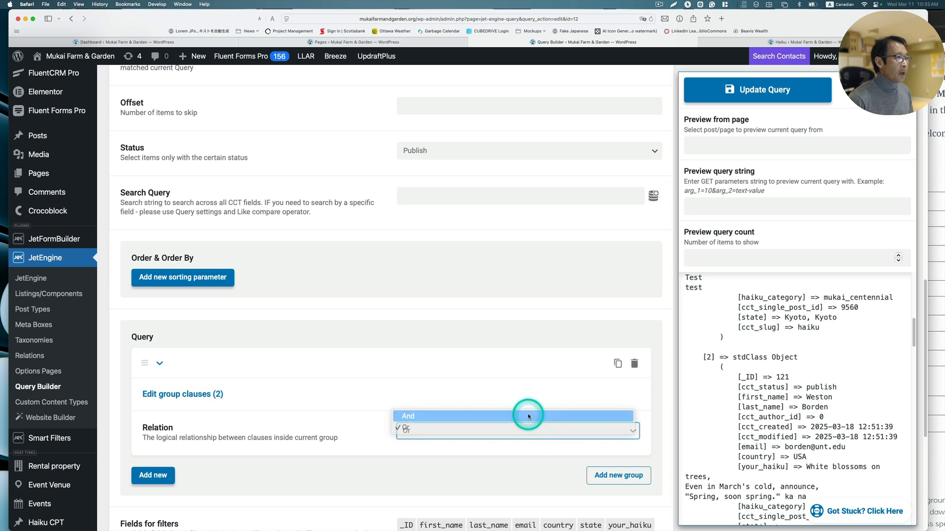
{"action": "left_click", "coordinate": [527, 414]}
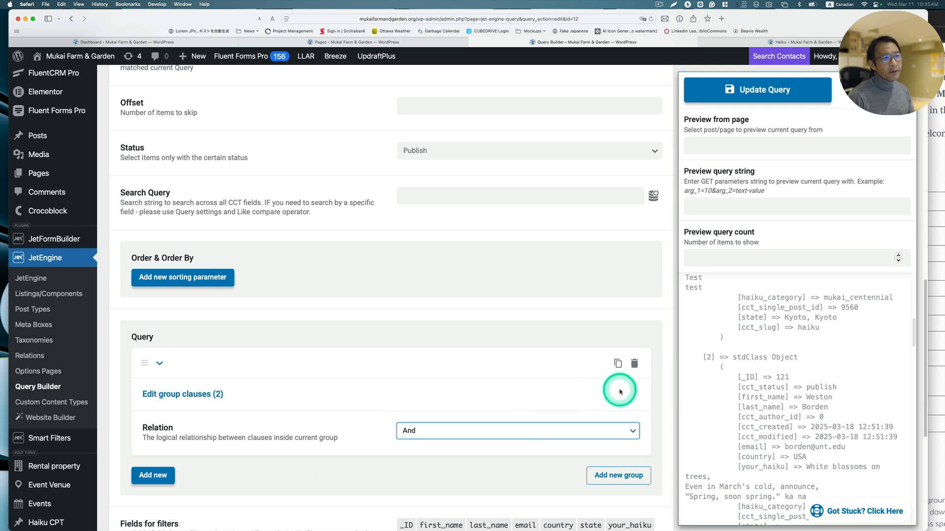
{"action": "scroll", "coordinate": [708, 387], "scroll_direction": "up", "scroll_amount": 10}
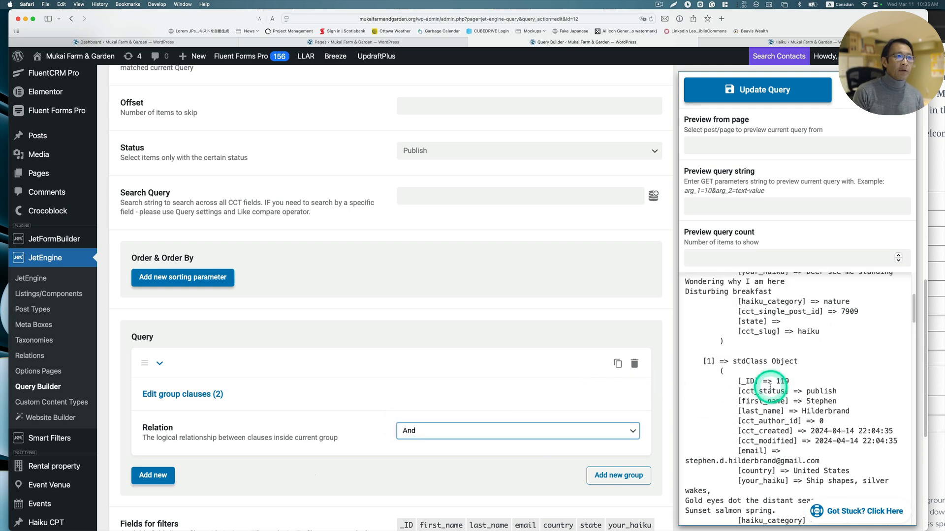
{"action": "scroll", "coordinate": [765, 387], "scroll_direction": "up", "scroll_amount": 2}
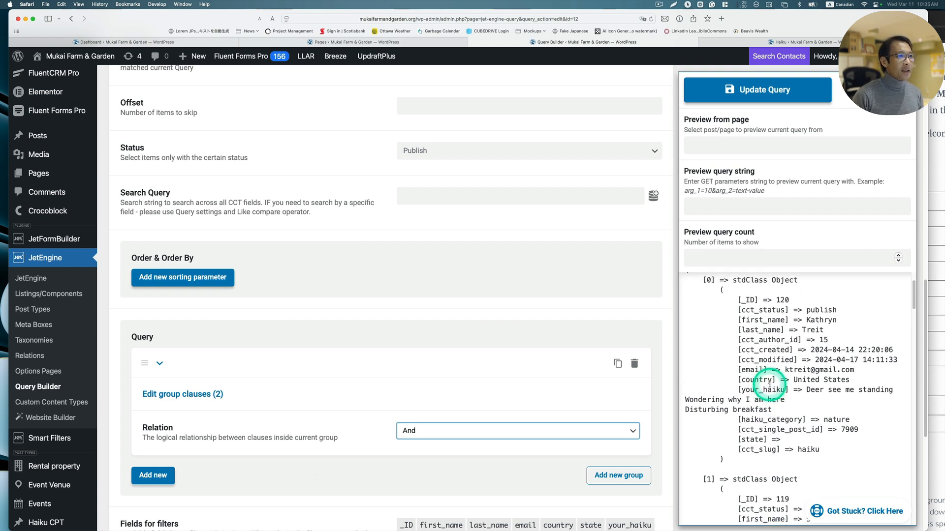
{"action": "scroll", "coordinate": [770, 374], "scroll_direction": "up", "scroll_amount": 3}
{"action": "scroll", "coordinate": [745, 295], "scroll_direction": "up", "scroll_amount": 1}
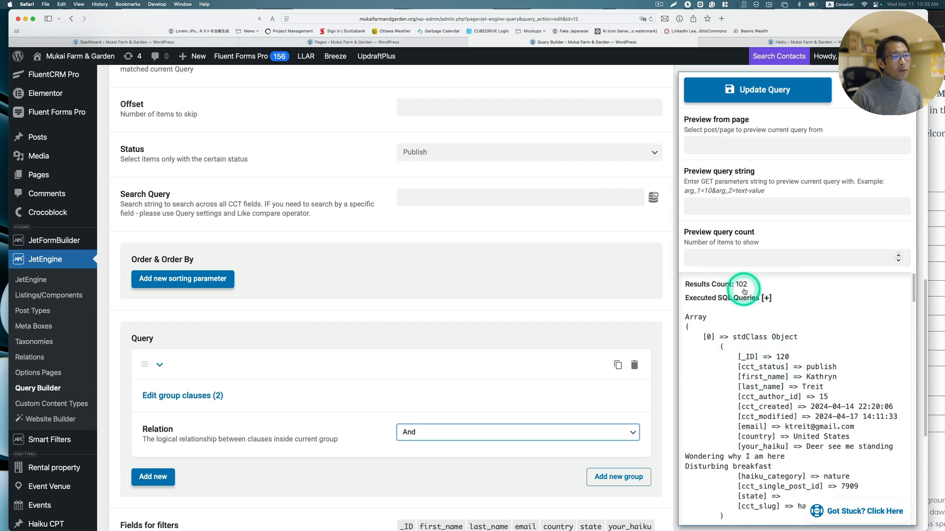
{"action": "left_click", "coordinate": [755, 92]}
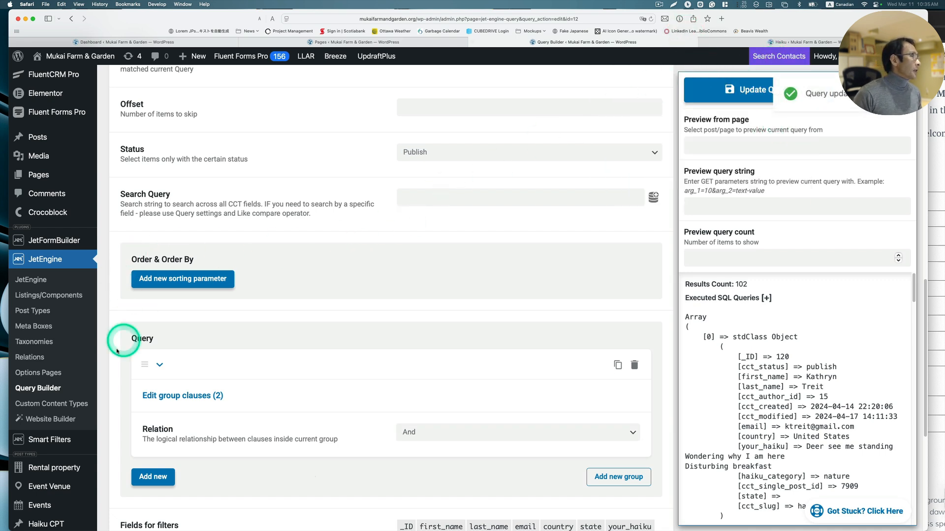
Step: Open the Haiku List 2026 query and compare its preview with the created dates in the Haiku items list
{"action": "left_click", "coordinate": [52, 392]}
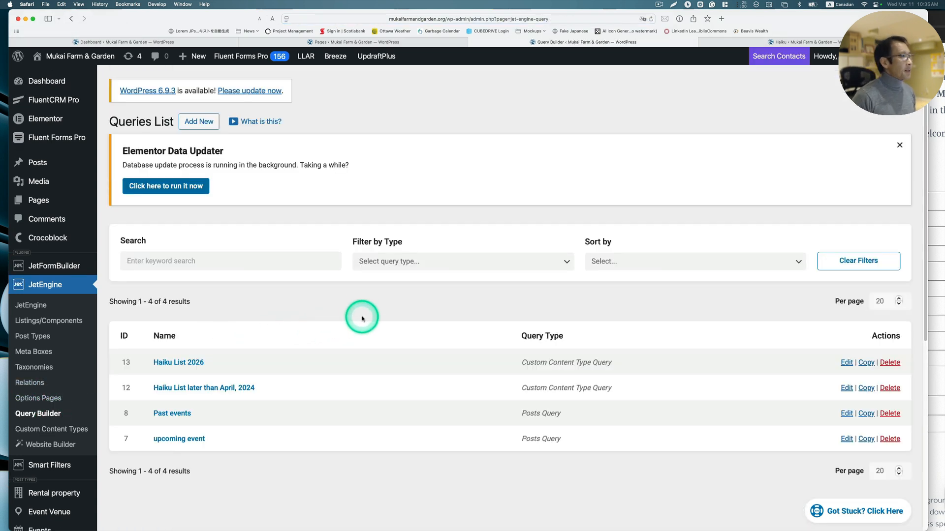
{"action": "left_click", "coordinate": [182, 362]}
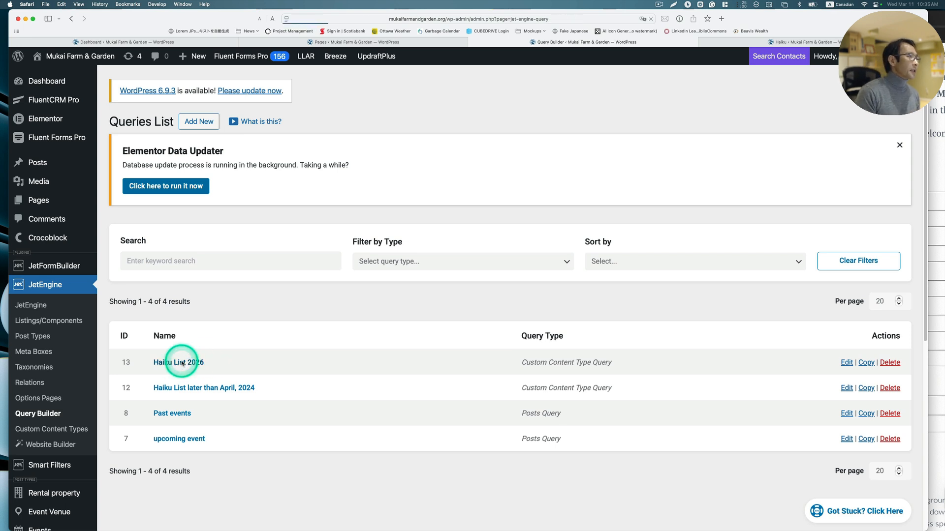
{"action": "scroll", "coordinate": [382, 311], "scroll_direction": "down", "scroll_amount": 1}
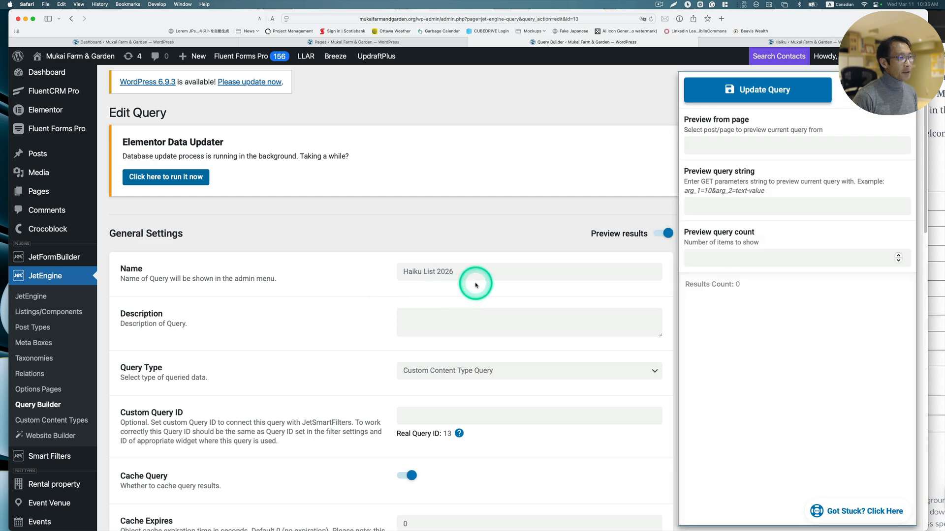
{"action": "left_click", "coordinate": [722, 45]}
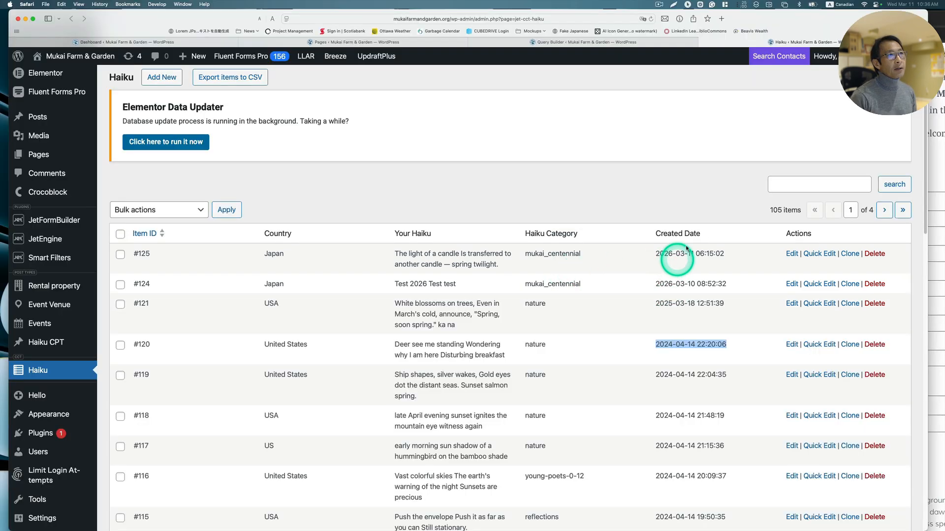
{"action": "left_click", "coordinate": [666, 42]}
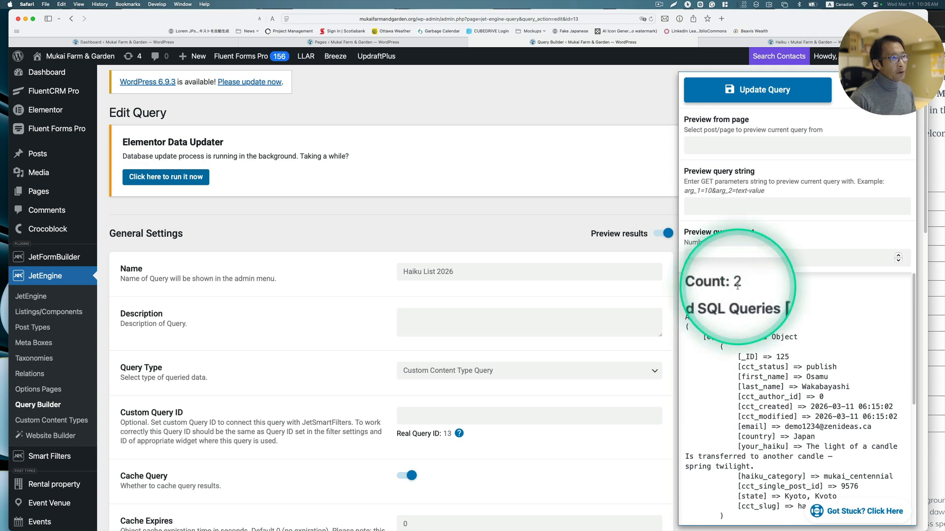
Step: Open the Haiku List 2026 query's group clauses and review the comparison, value and type of both Created Date clauses
{"action": "scroll", "coordinate": [617, 333], "scroll_direction": "down", "scroll_amount": 10}
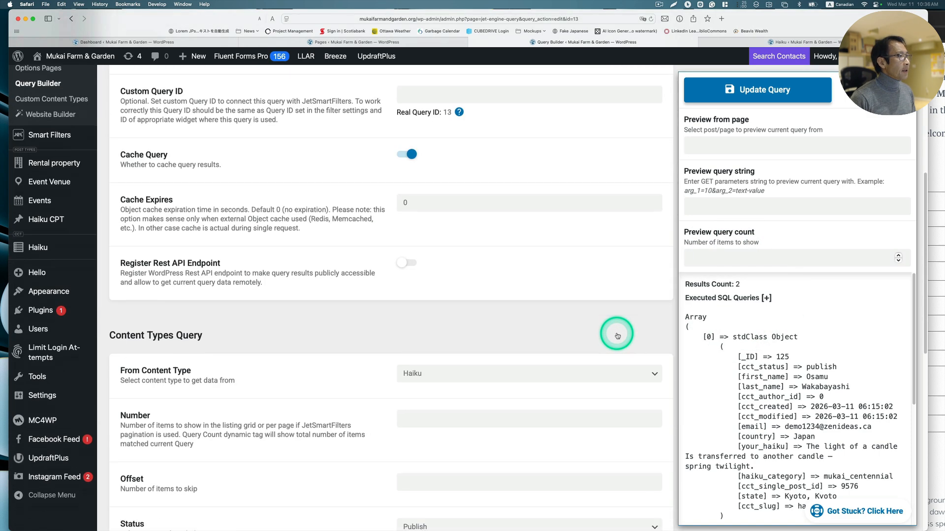
{"action": "scroll", "coordinate": [616, 334], "scroll_direction": "down", "scroll_amount": 5}
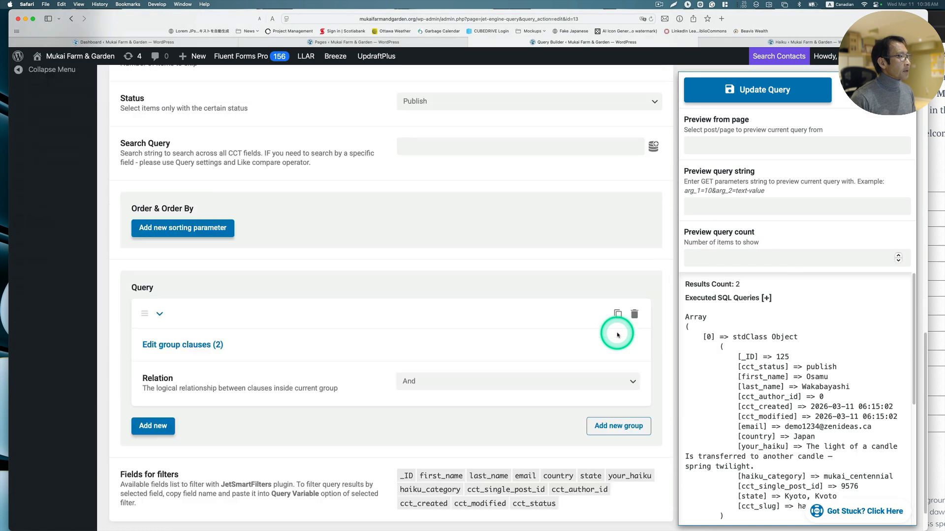
{"action": "left_click", "coordinate": [204, 344]}
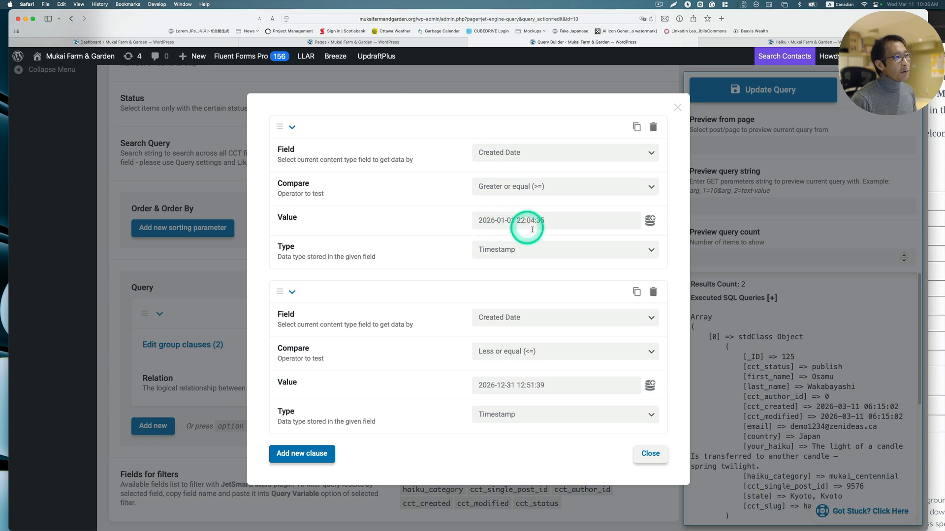
{"action": "left_click", "coordinate": [498, 251]}
{"action": "left_click", "coordinate": [495, 251]}
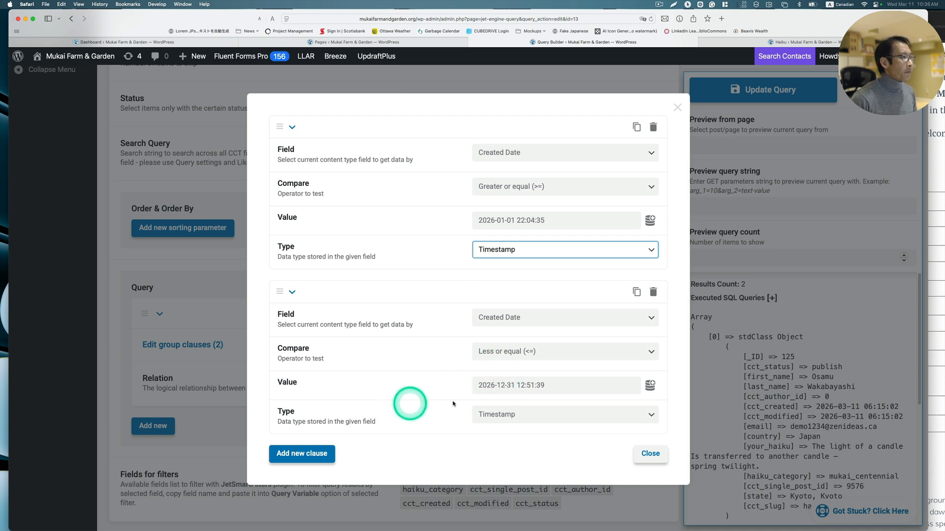
{"action": "left_click", "coordinate": [496, 414]}
{"action": "left_click", "coordinate": [495, 413]}
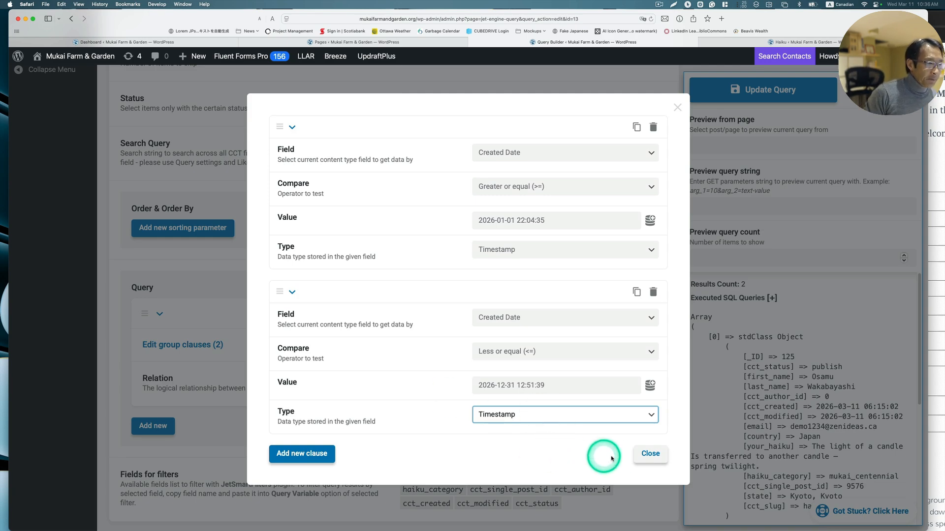
Step: Close the query clauses and check which custom query the listing grid on the 5th Annual Mukai Haiku Festival Submissions page uses
{"action": "left_click", "coordinate": [644, 459]}
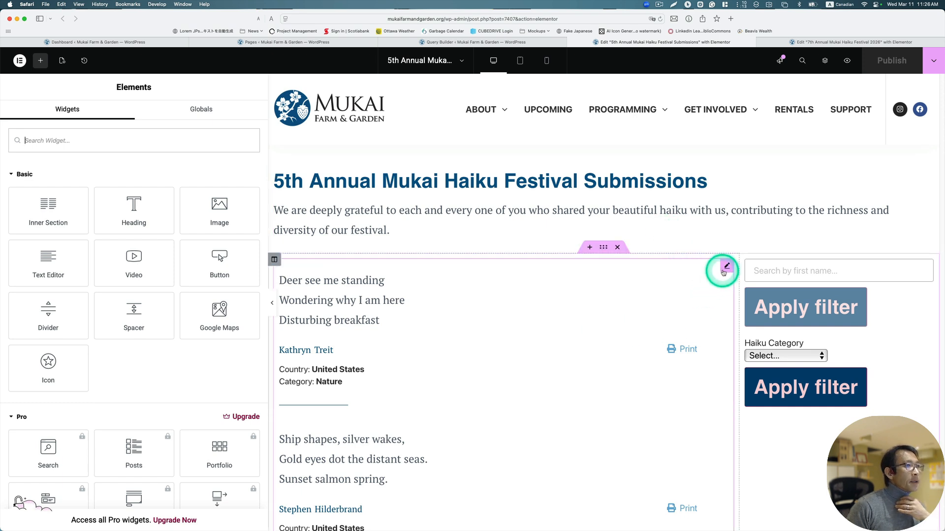
{"action": "left_click", "coordinate": [726, 269]}
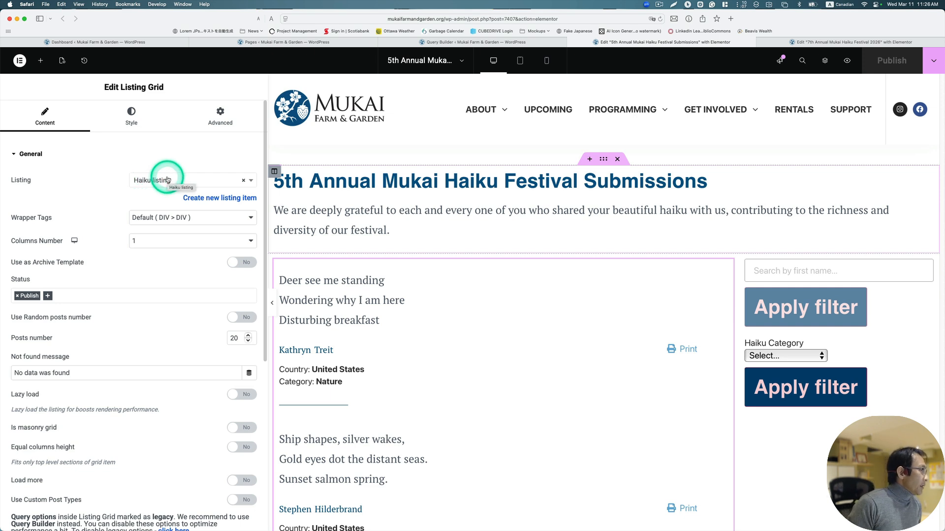
{"action": "scroll", "coordinate": [169, 260], "scroll_direction": "down", "scroll_amount": 5}
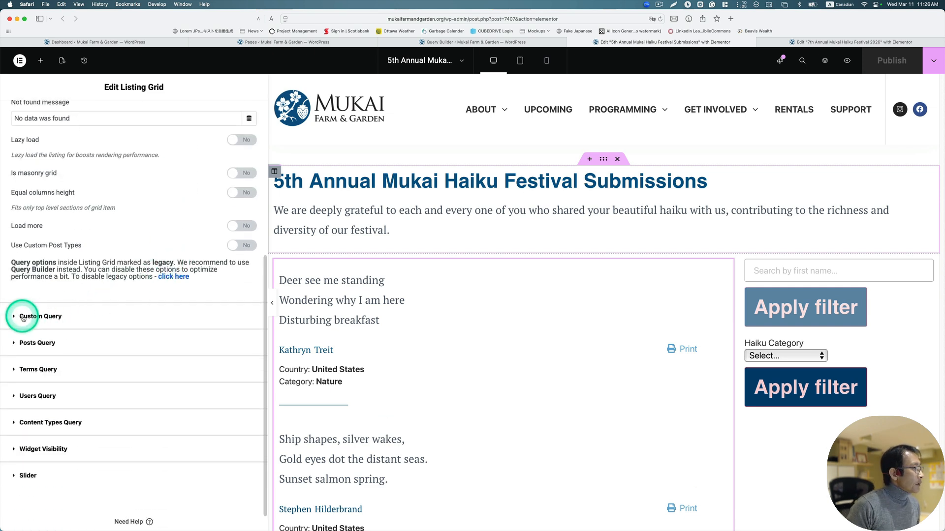
{"action": "left_click", "coordinate": [24, 316]}
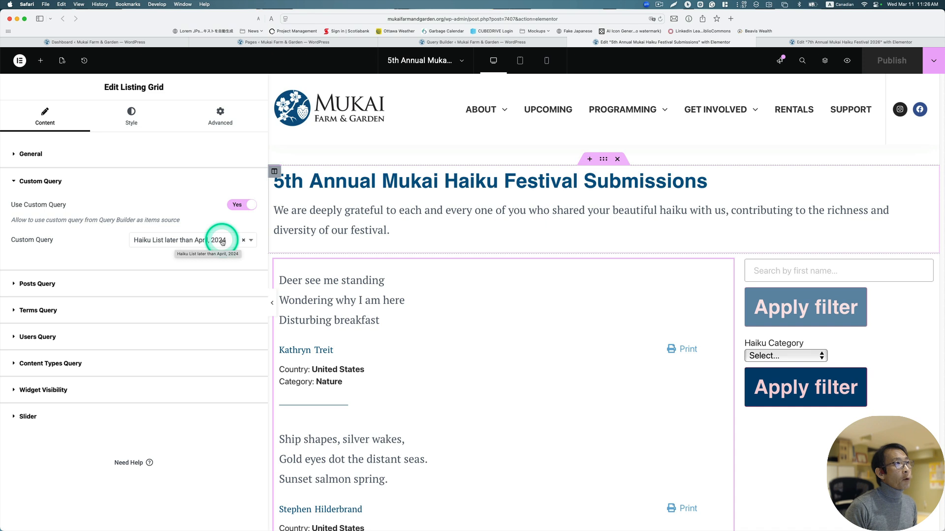
Step: Check the listing grid's custom query on the 7th Annual Mukai Haiku Festival Submissions page and display the available queries
{"action": "left_click", "coordinate": [828, 43]}
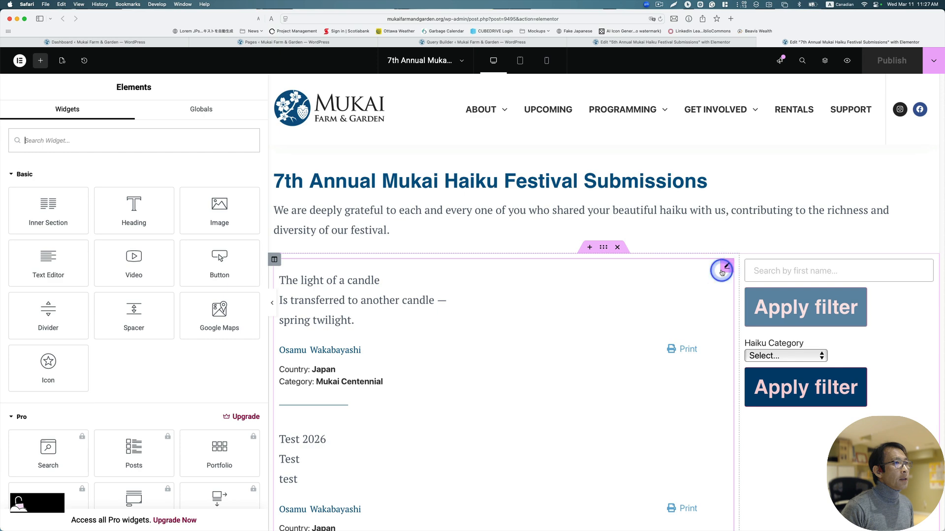
{"action": "left_click", "coordinate": [721, 272]}
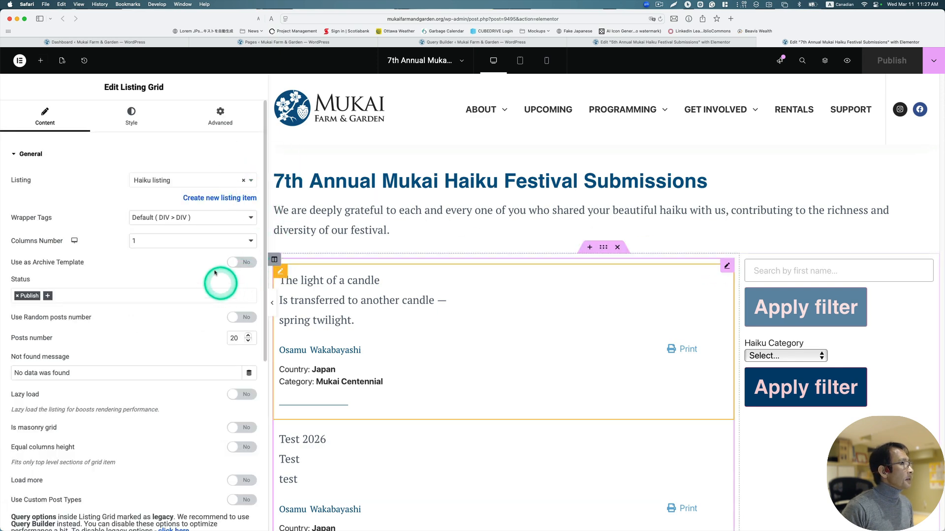
{"action": "scroll", "coordinate": [200, 329], "scroll_direction": "down", "scroll_amount": 8}
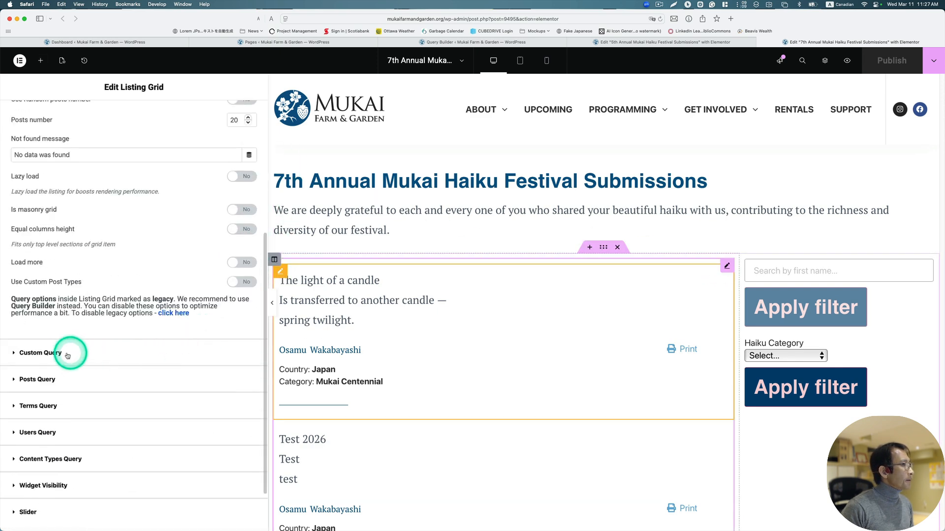
{"action": "left_click", "coordinate": [68, 355]}
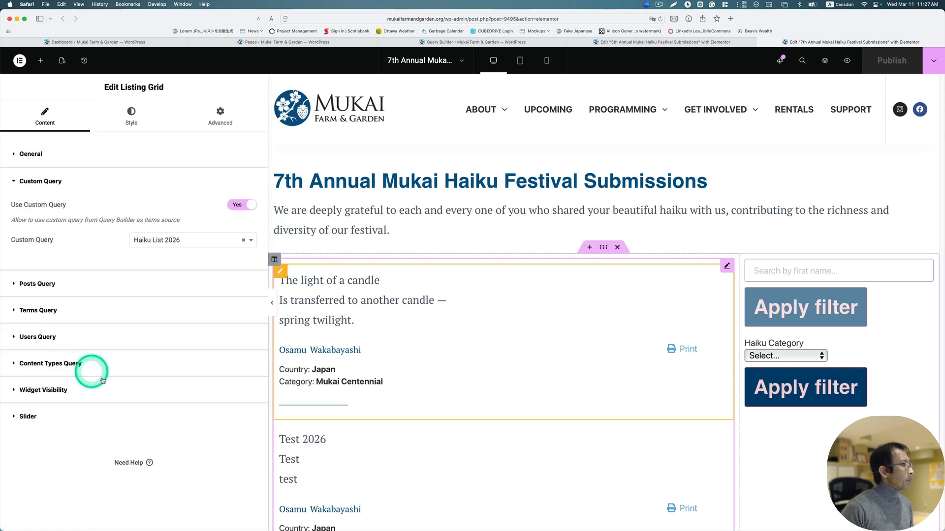
{"action": "left_click", "coordinate": [239, 249]}
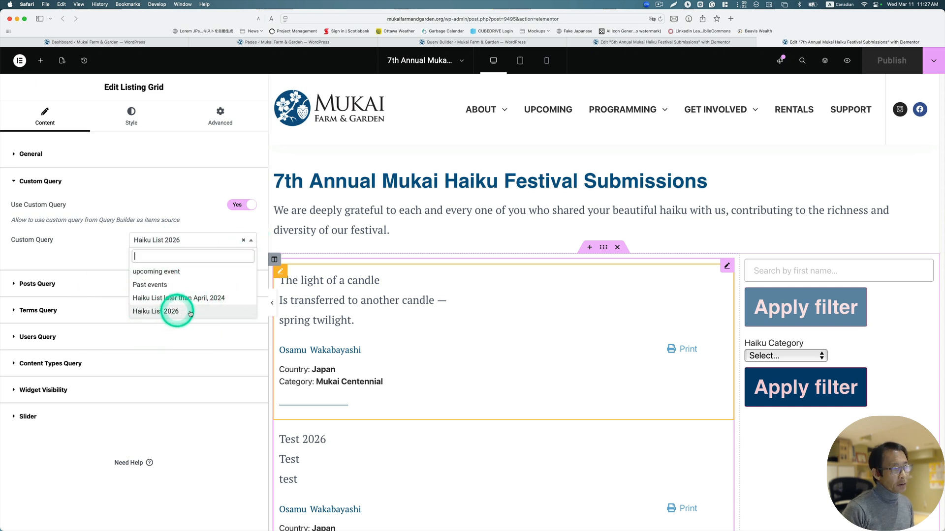
Step: Return to the Haiku List 2026 query and reopen its group clauses to examine the first Created Date value up close
{"action": "scroll", "coordinate": [418, 319], "scroll_direction": "down", "scroll_amount": 3}
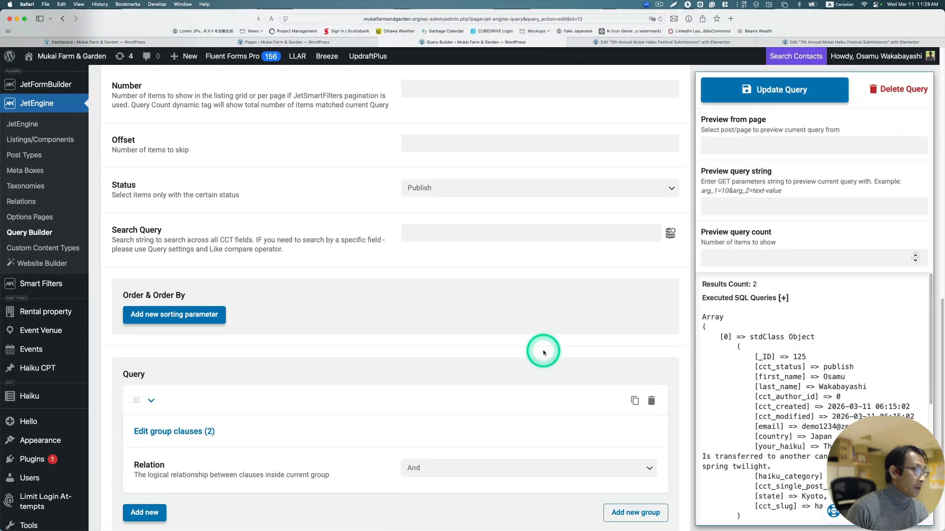
{"action": "scroll", "coordinate": [543, 353], "scroll_direction": "down", "scroll_amount": 2}
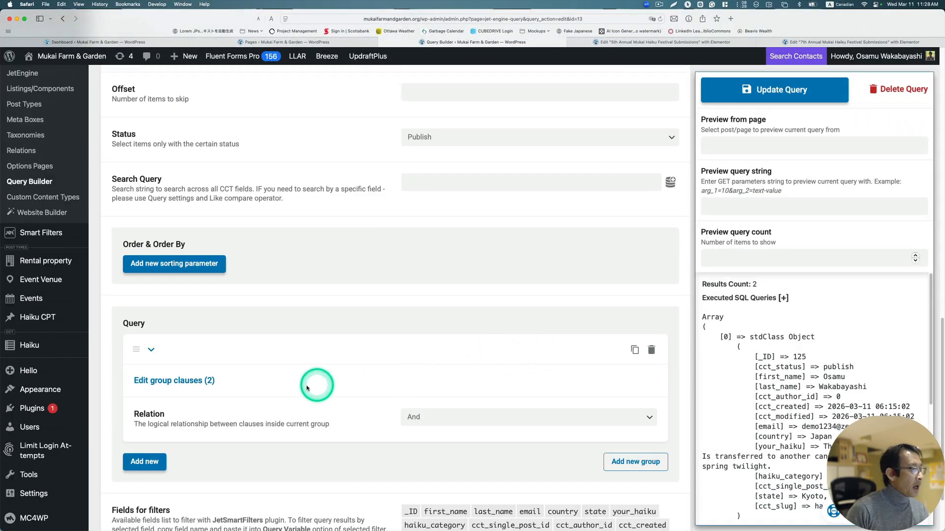
{"action": "left_click", "coordinate": [194, 384]}
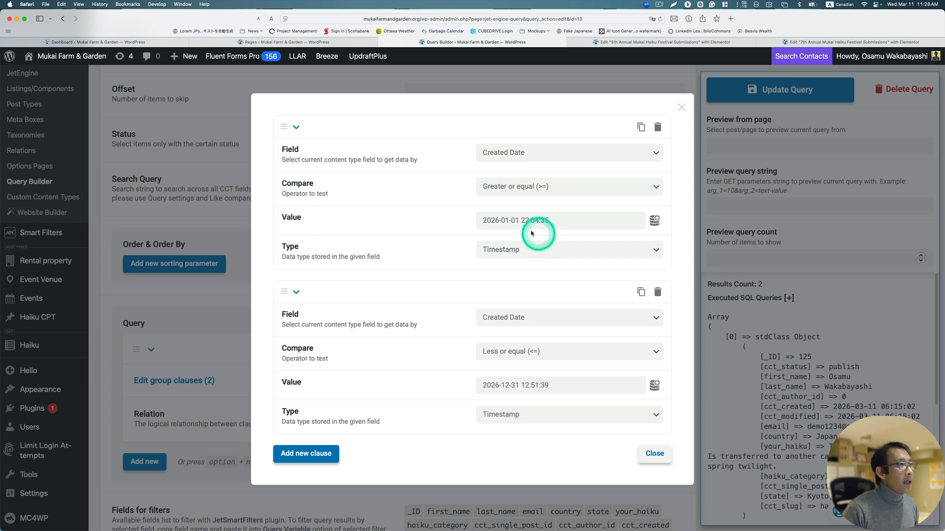
{"action": "key", "text": "ctrl"}
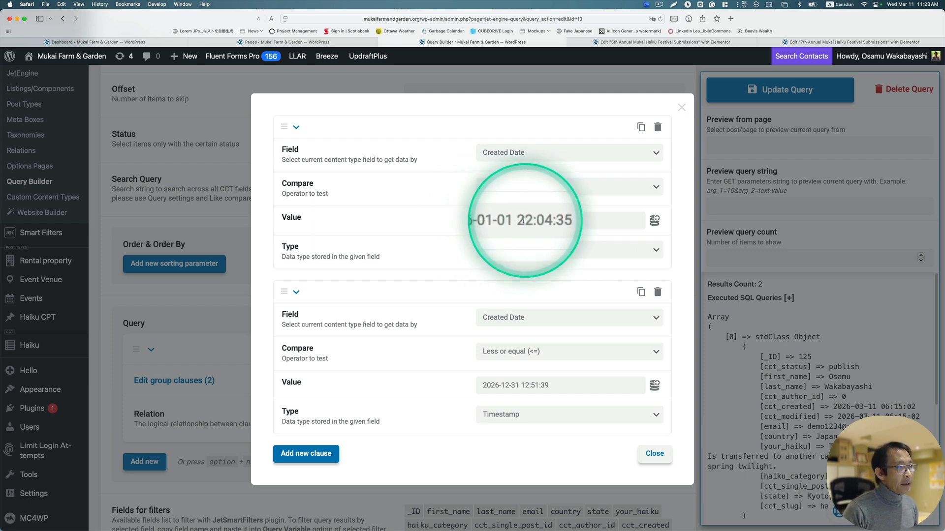